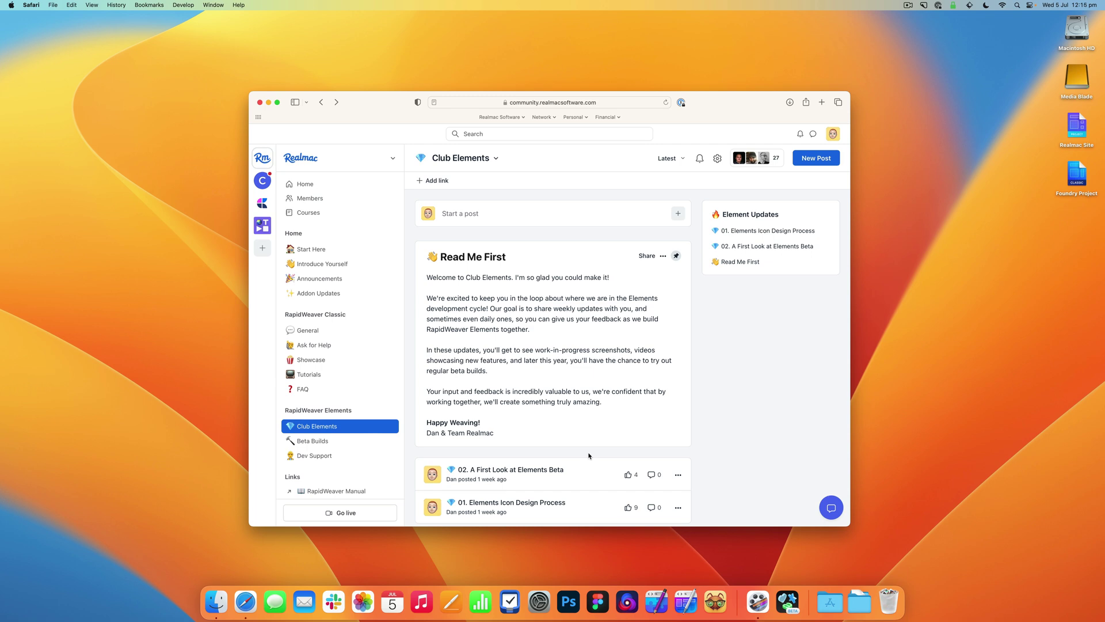
# Hide the browser and launch RapidWeaver Elements from the Dock
pyautogui.press('super+h')
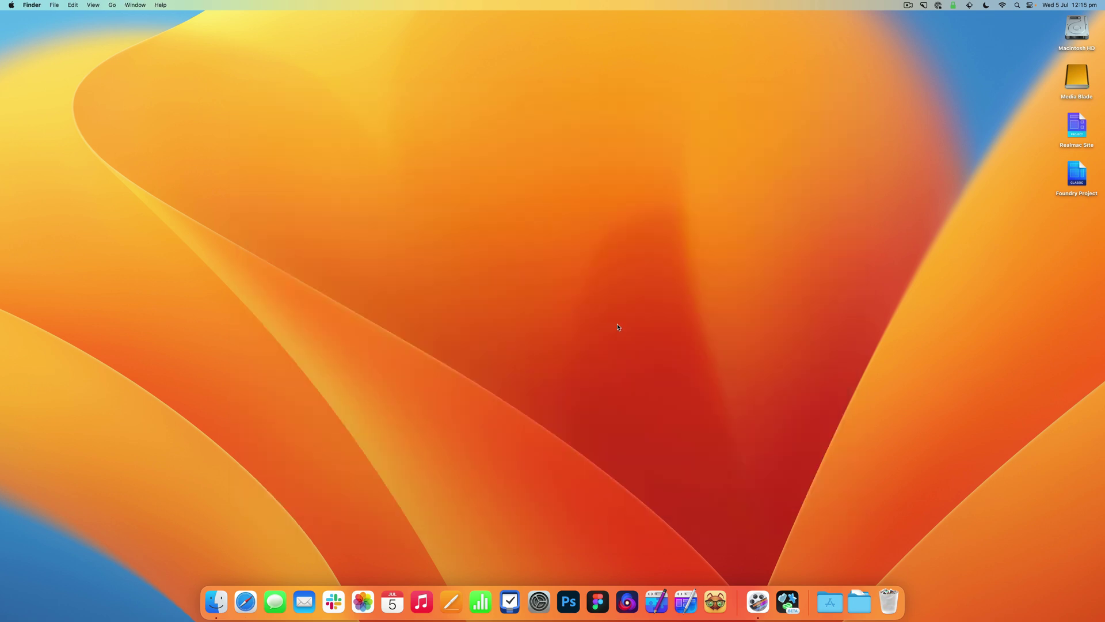
pyautogui.click(684, 609)
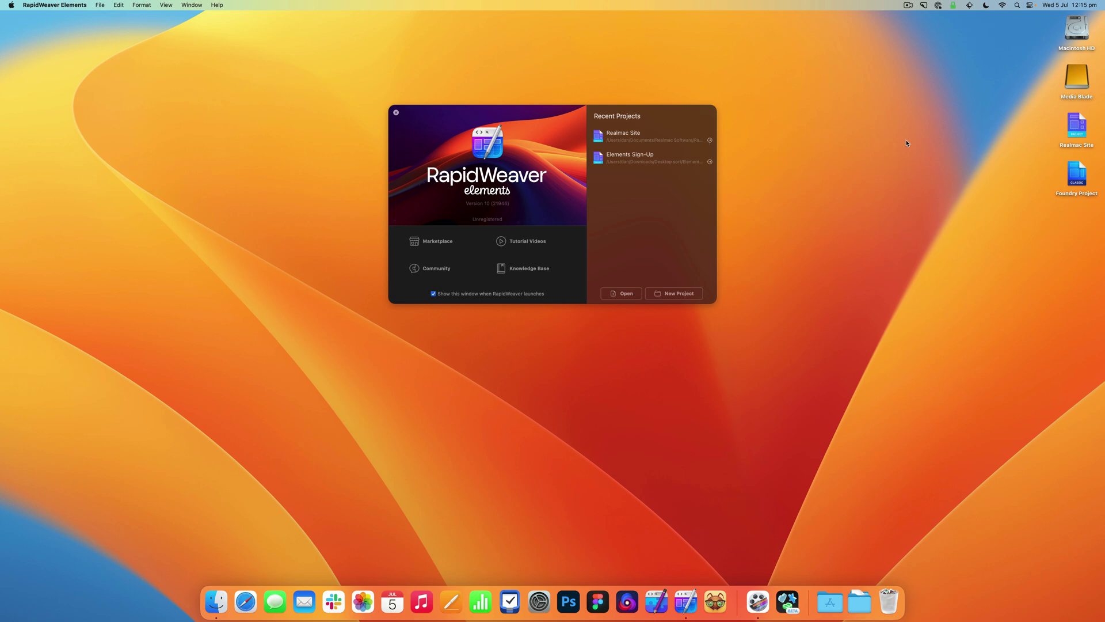
# Open the Realmac Site project, moving its window top-left and enlarging it
pyautogui.doubleClick(1075, 129)
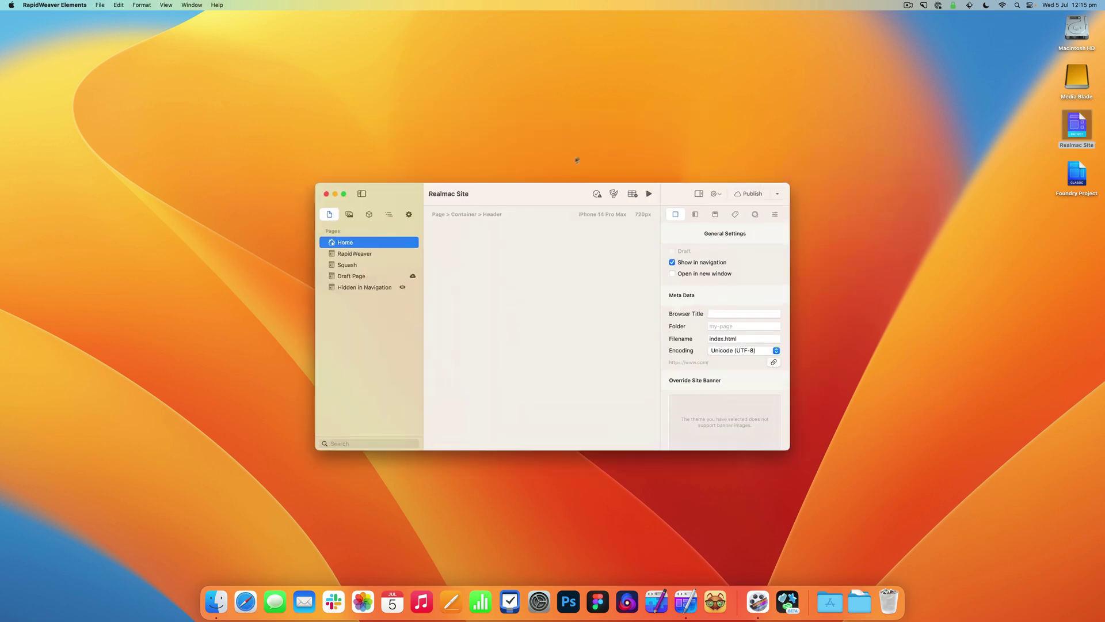
pyautogui.moveTo(554, 187); pyautogui.dragTo(505, 117)
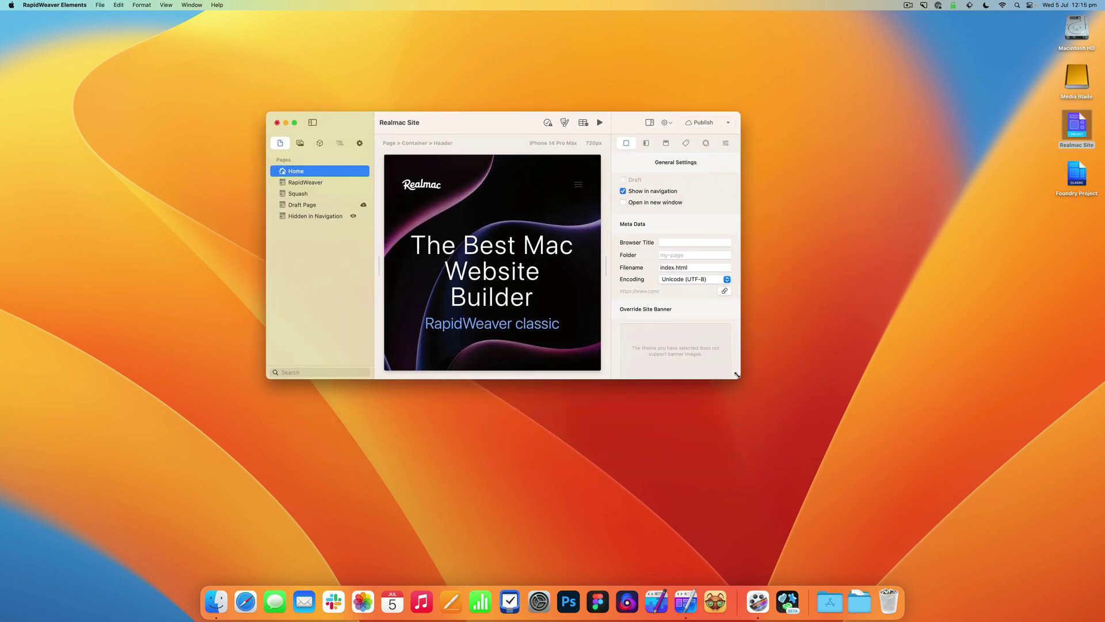
pyautogui.moveTo(737, 374); pyautogui.dragTo(919, 513)
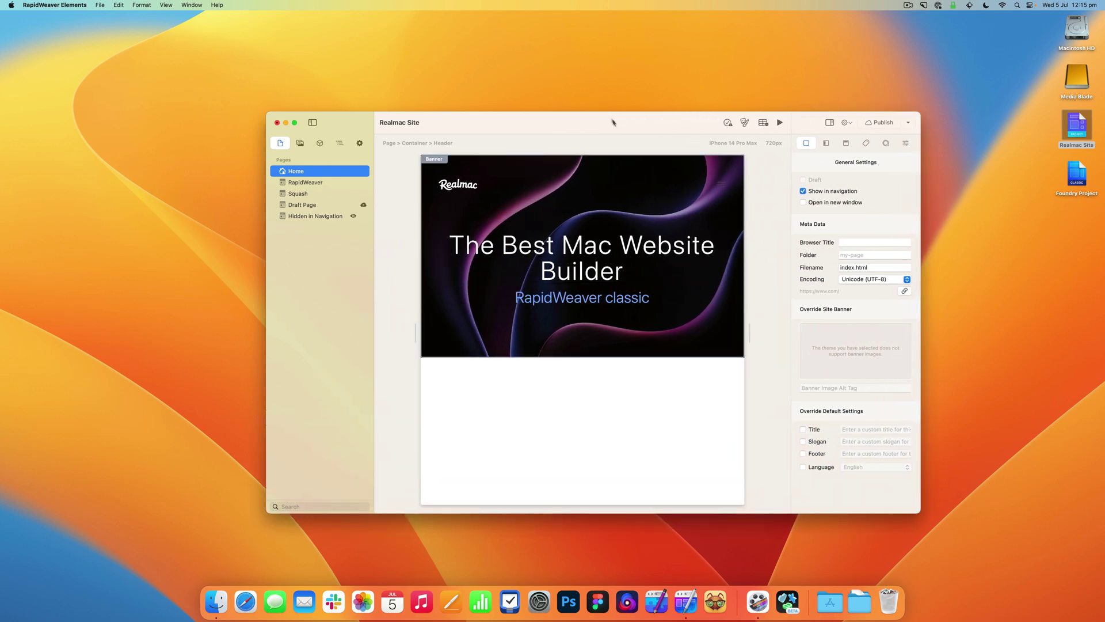
# Widen the page preview until the full banner and navigation links are visible
pyautogui.moveTo(616, 126); pyautogui.dragTo(582, 123)
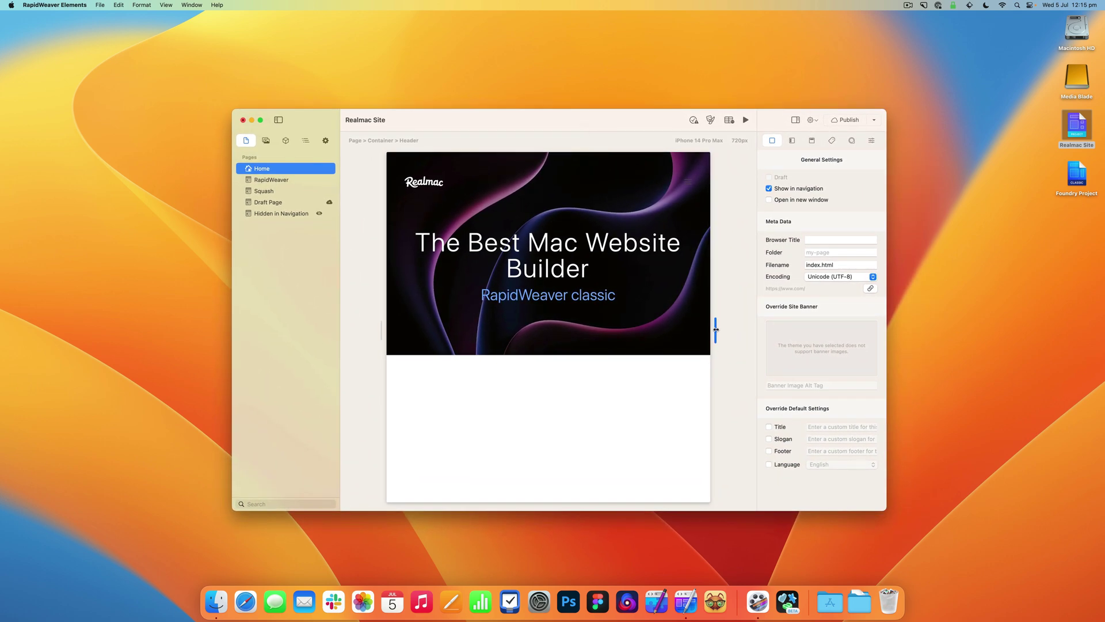
pyautogui.moveTo(715, 330); pyautogui.dragTo(752, 329)
pyautogui.moveTo(886, 510); pyautogui.dragTo(991, 541)
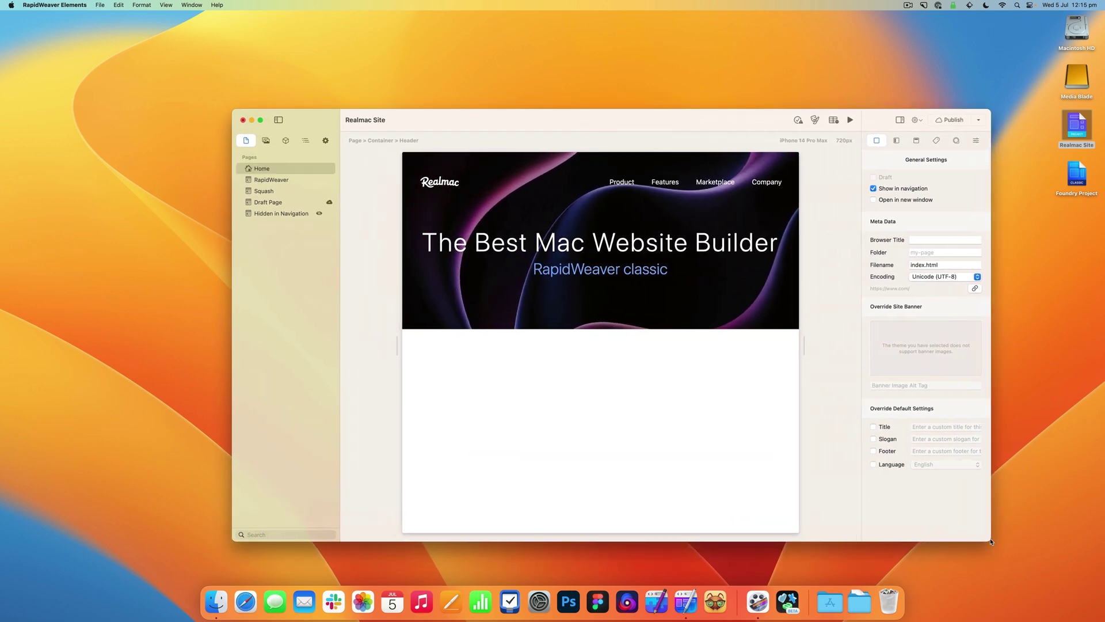
pyautogui.moveTo(658, 121); pyautogui.dragTo(602, 102)
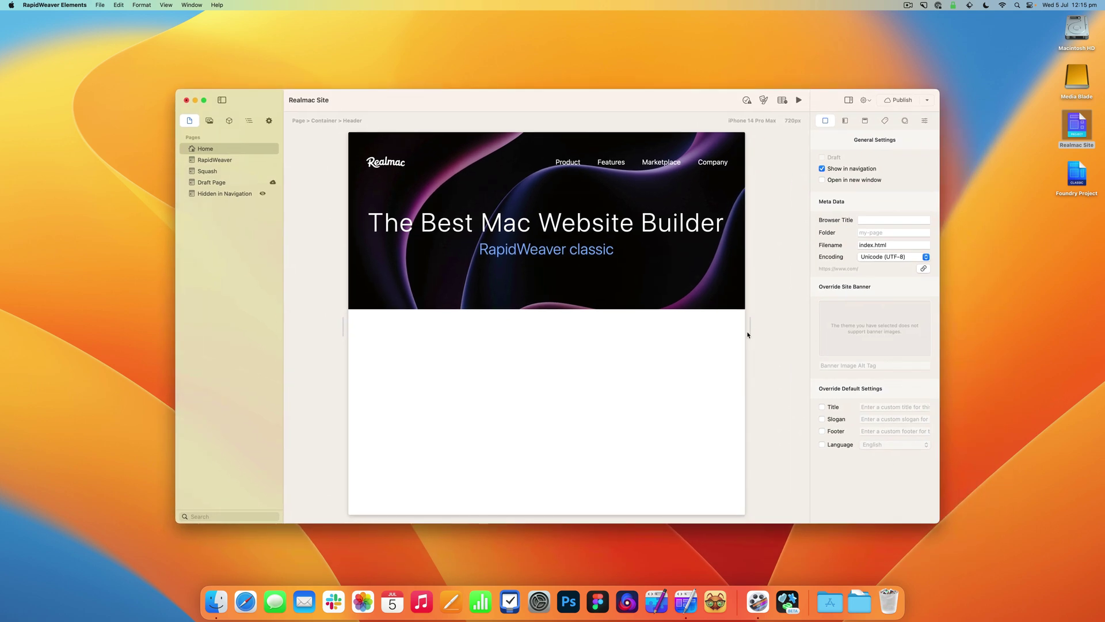
pyautogui.moveTo(747, 334); pyautogui.dragTo(778, 329)
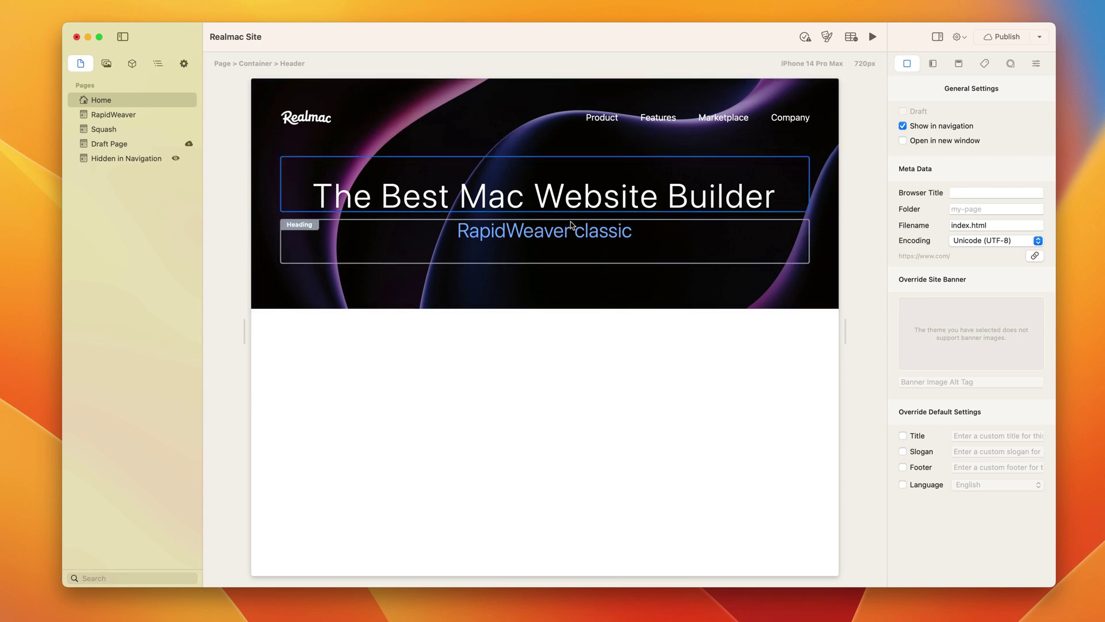
# Inspect the element settings of the navigation bar, main heading and subheading
pyautogui.click(1035, 63)
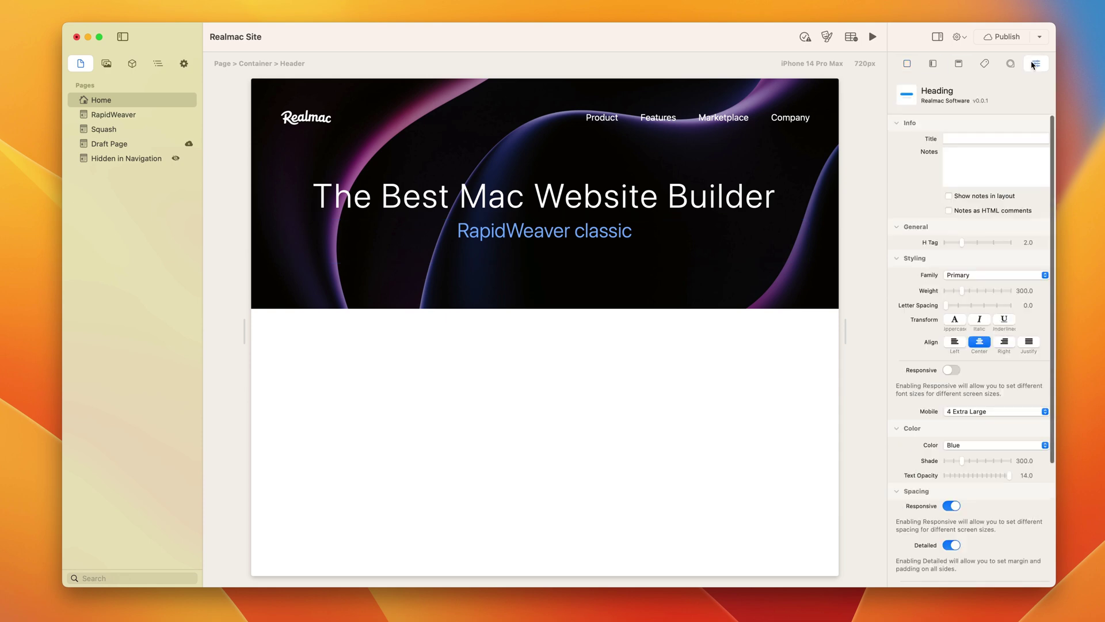
pyautogui.click(576, 202)
pyautogui.click(525, 118)
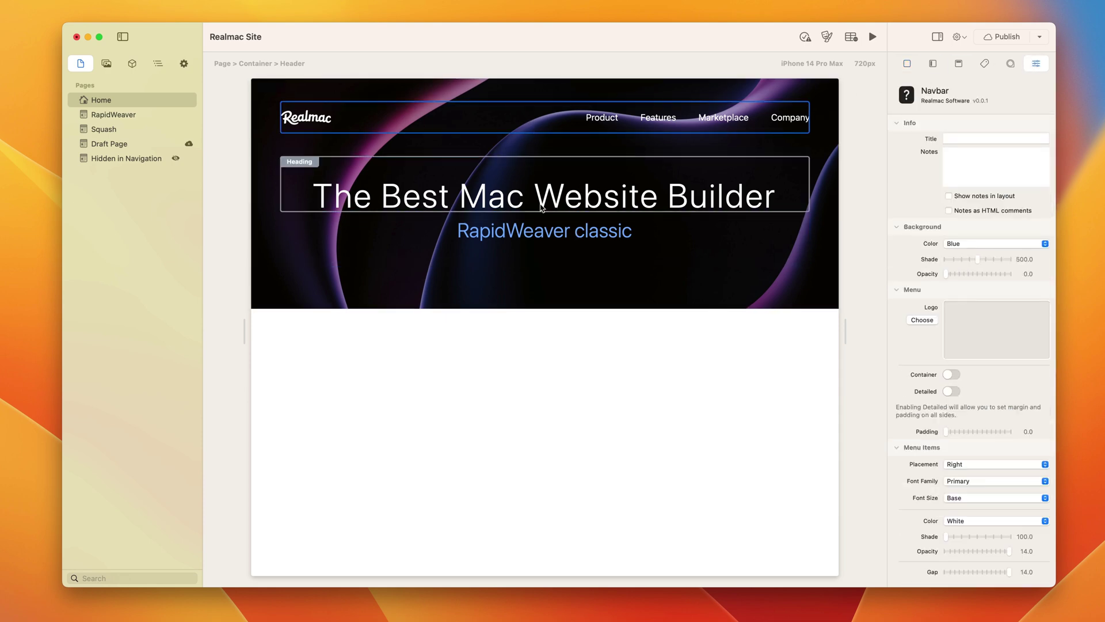
pyautogui.click(541, 170)
pyautogui.click(557, 230)
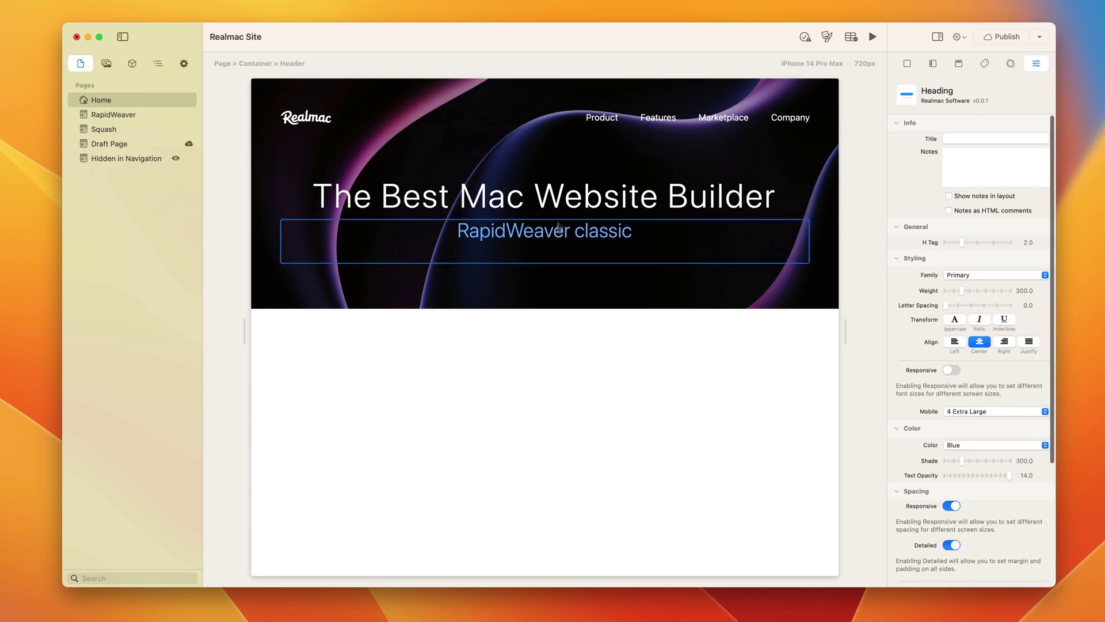
# Replace 'classic' with 'Elements' so the subheading reads 'RapidWeaver Elements'
pyautogui.doubleClick(604, 238)
pyautogui.click(576, 231)
pyautogui.moveTo(578, 231); pyautogui.dragTo(633, 230)
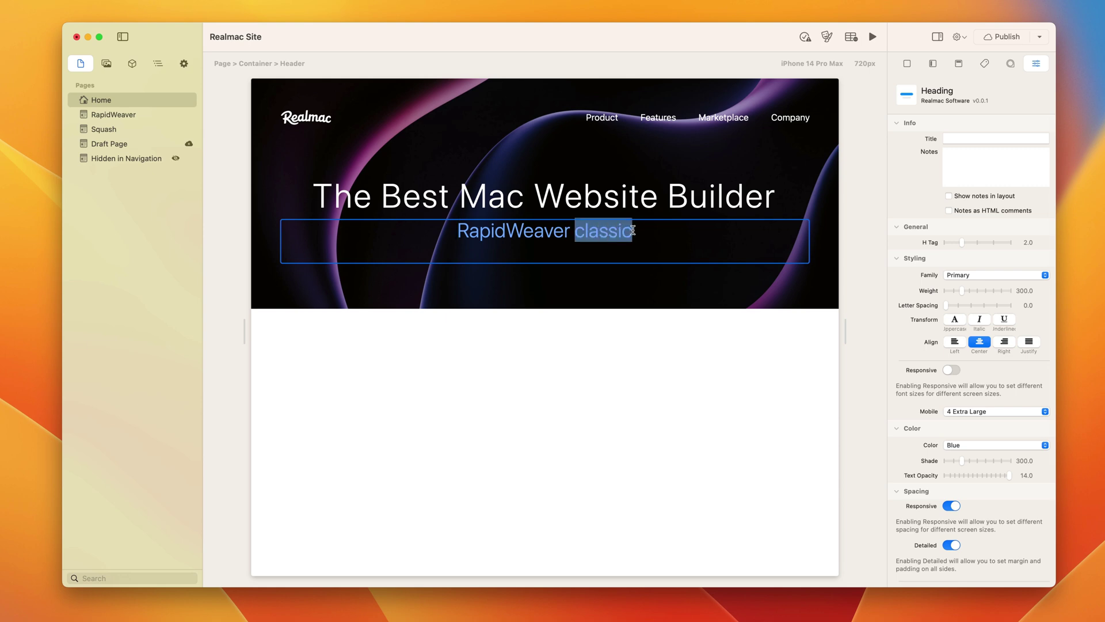
pyautogui.write('Elements')
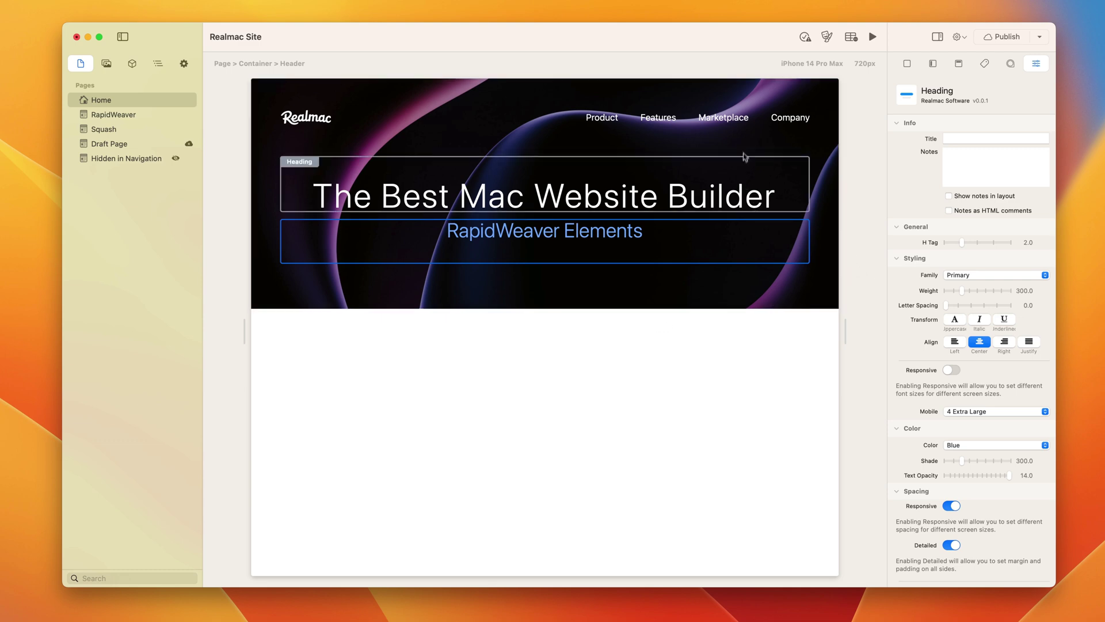
pyautogui.click(760, 204)
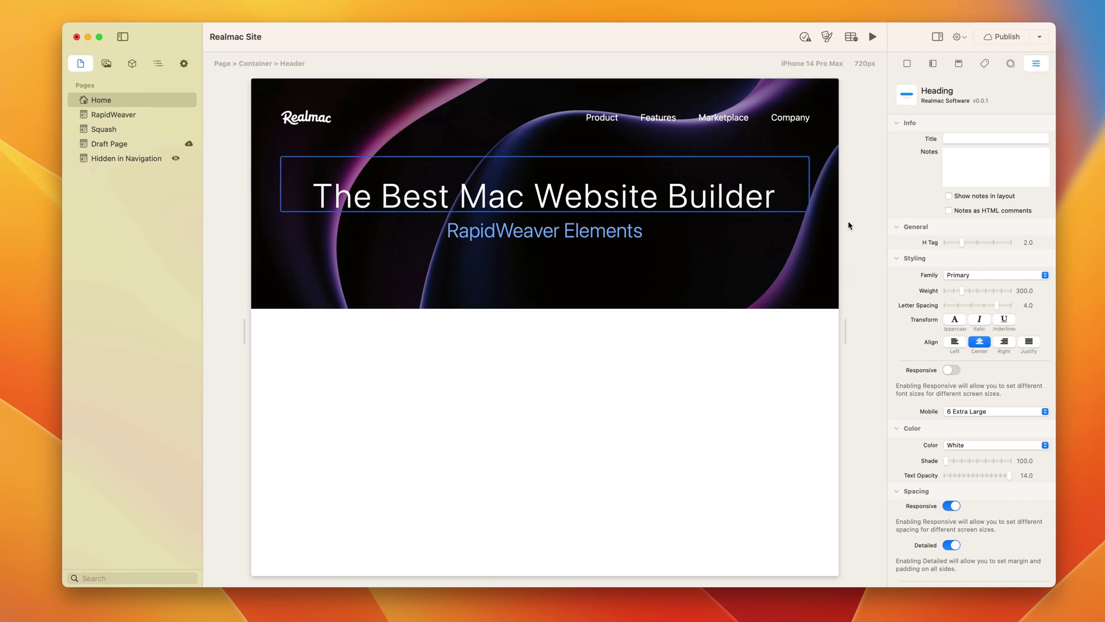
pyautogui.click(666, 246)
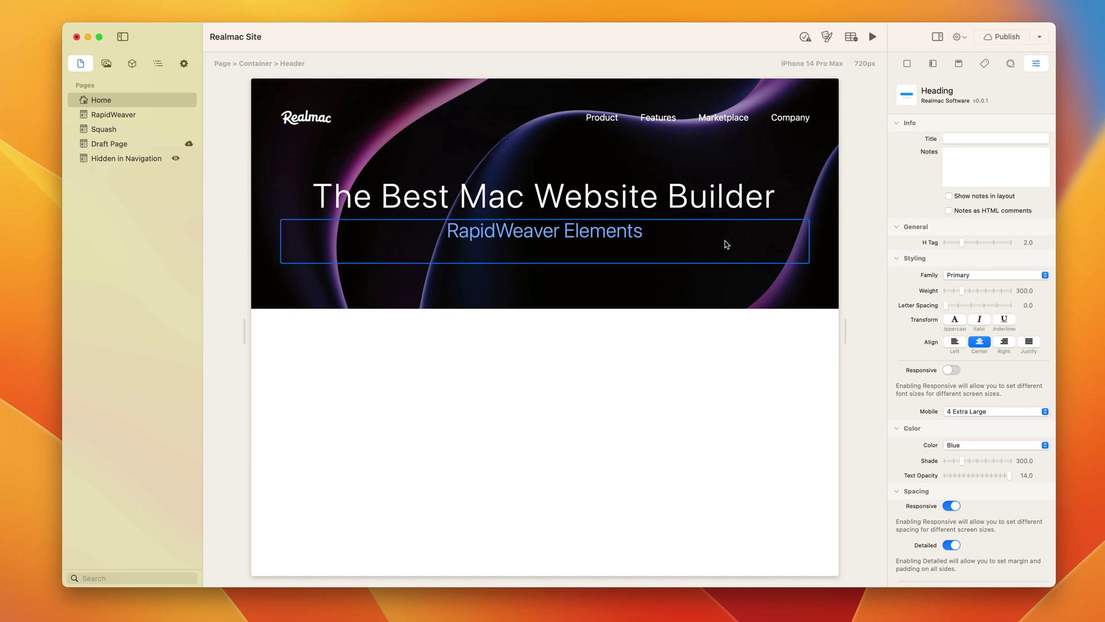
pyautogui.click(872, 37)
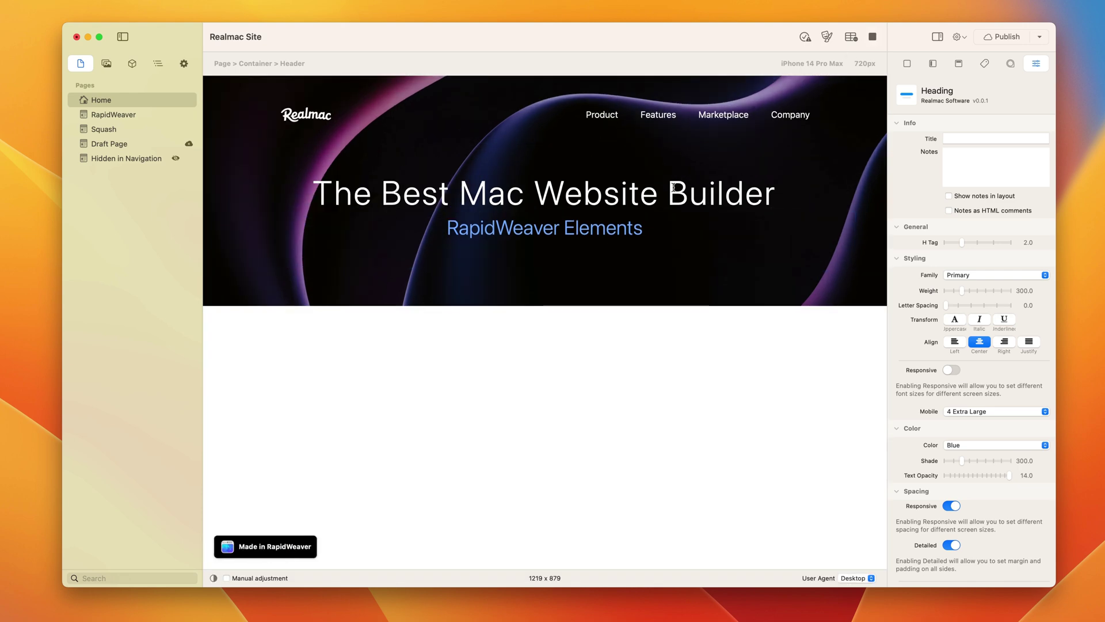
pyautogui.click(872, 36)
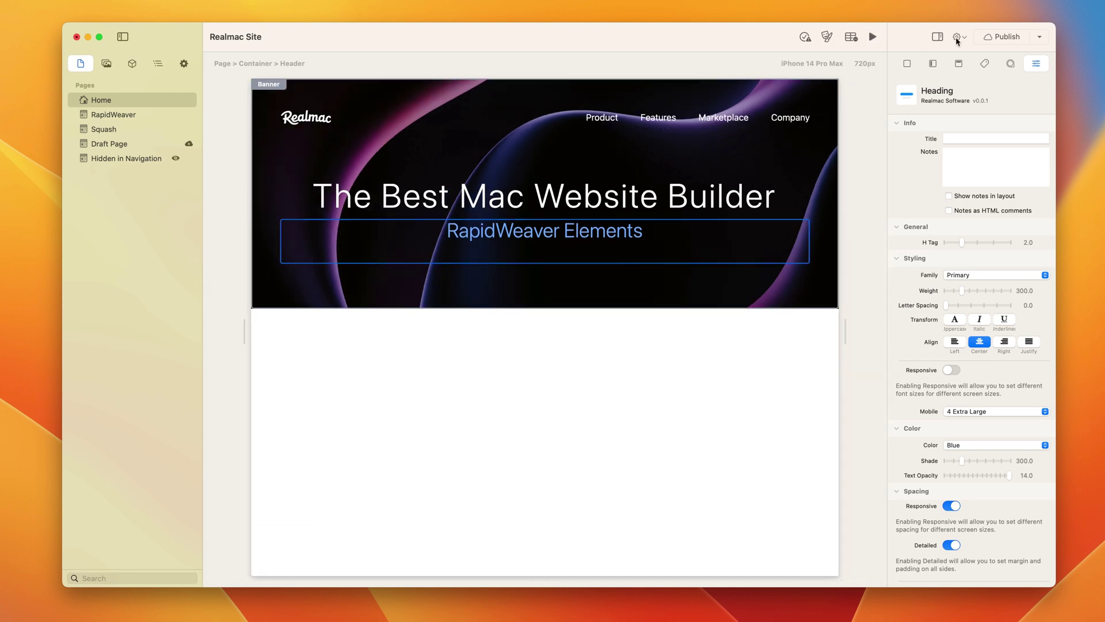
pyautogui.click(873, 37)
pyautogui.click(873, 36)
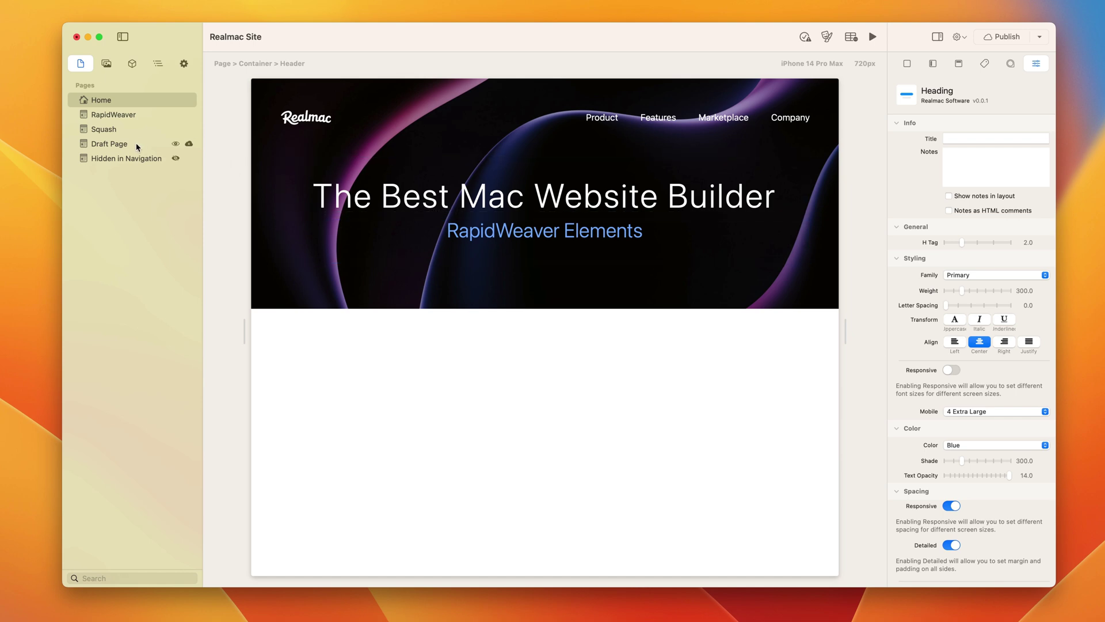
pyautogui.click(127, 577)
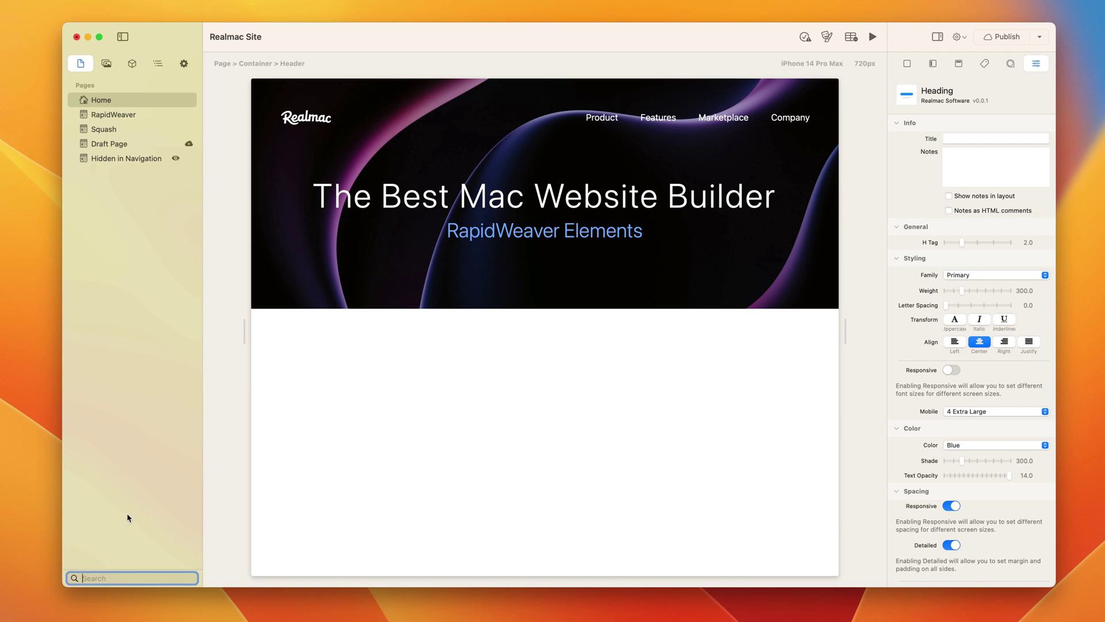
pyautogui.write('Draft')
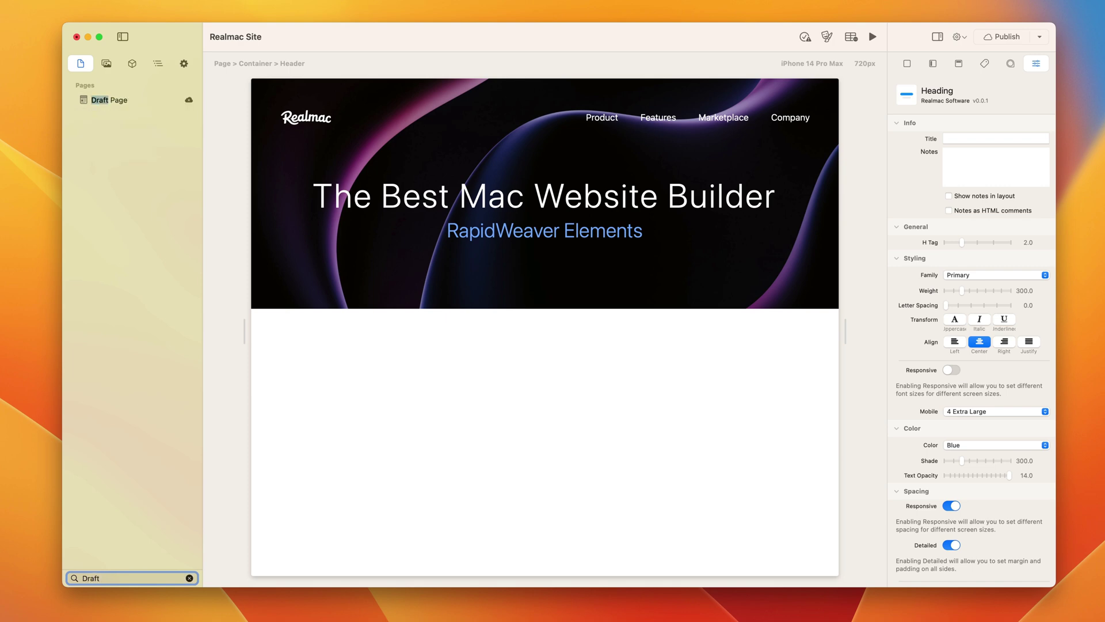
pyautogui.press('BackSpace')
pyautogui.press('BackSpace')
pyautogui.press('BackSpace')
pyautogui.press('BackSpace')
pyautogui.press('BackSpace')
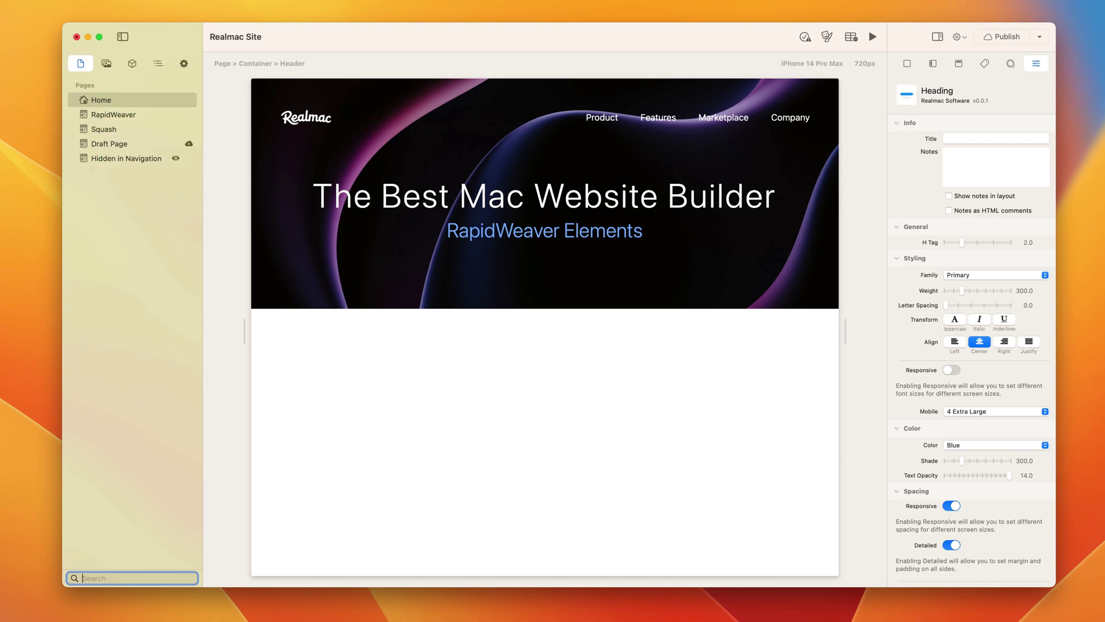
pyautogui.write('Hidd')
pyautogui.press('BackSpace')
pyautogui.press('BackSpace')
pyautogui.press('BackSpace')
pyautogui.press('BackSpace')
# Select Draft Page and Hidden in Navigation and make a folder from them named 'Demo Pages'
pyautogui.keyDown('shift'); pyautogui.click(113, 145); pyautogui.keyUp('shift')
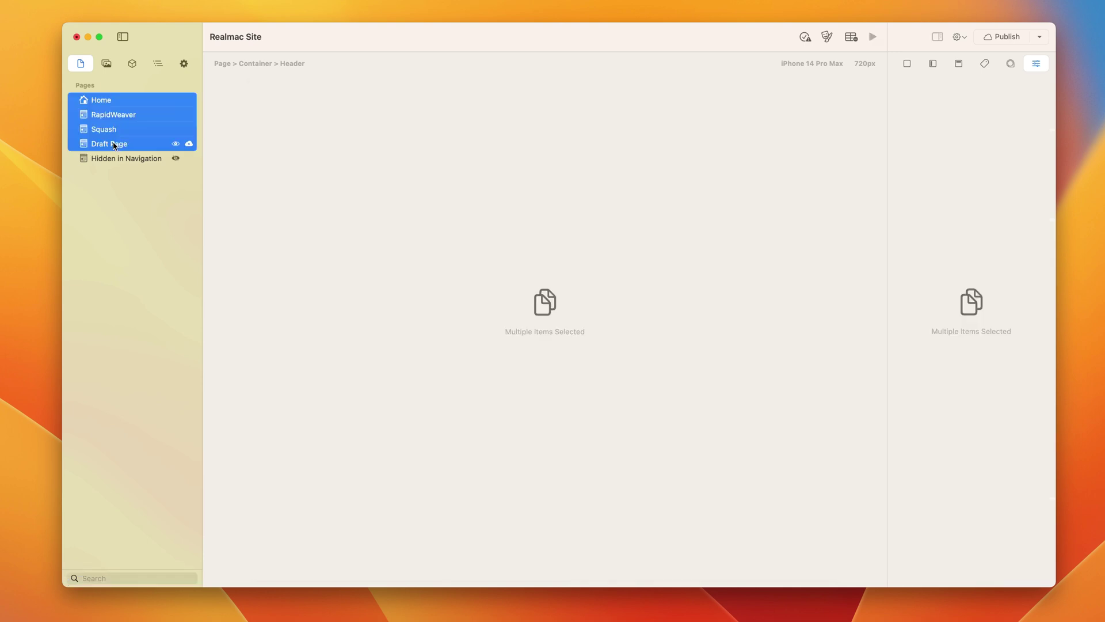
pyautogui.click(144, 160)
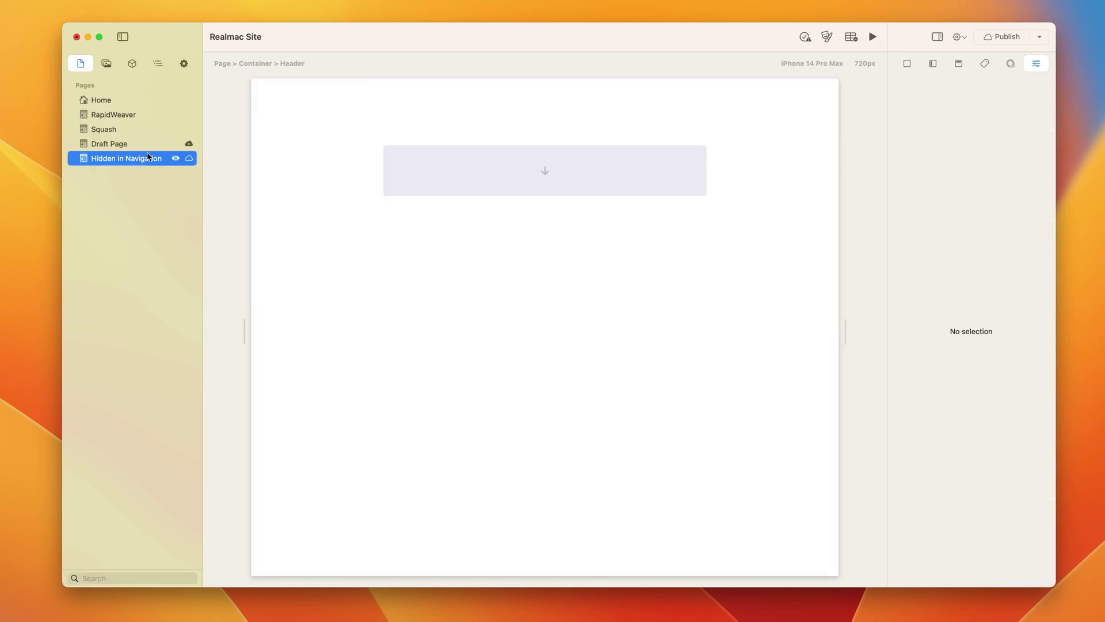
pyautogui.keyDown('shift'); pyautogui.click(122, 148); pyautogui.keyUp('shift')
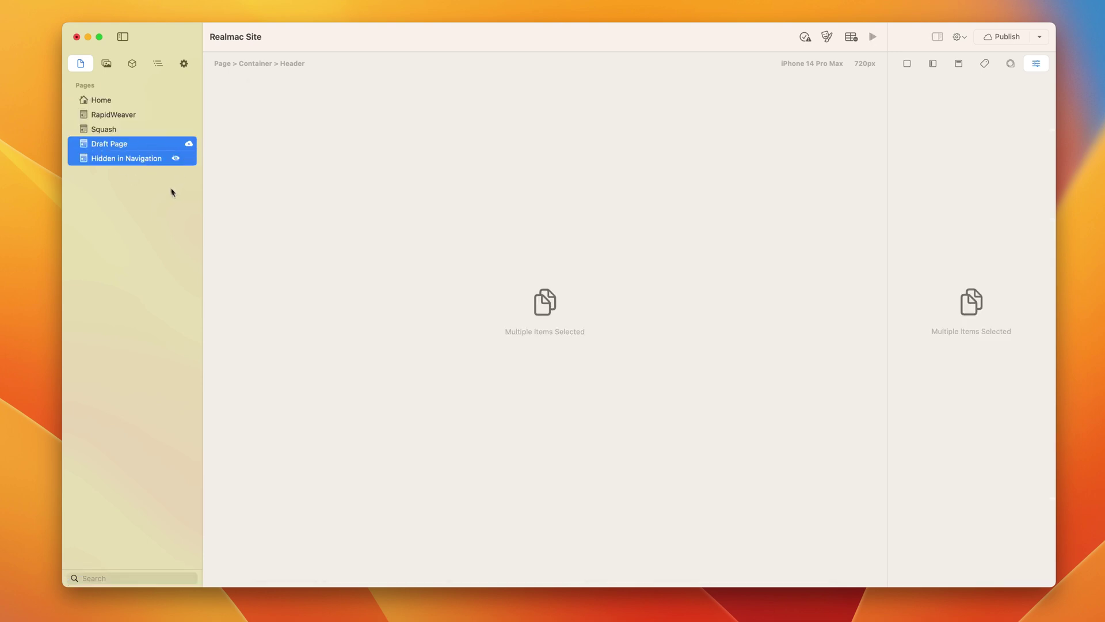
pyautogui.rightClick(124, 144)
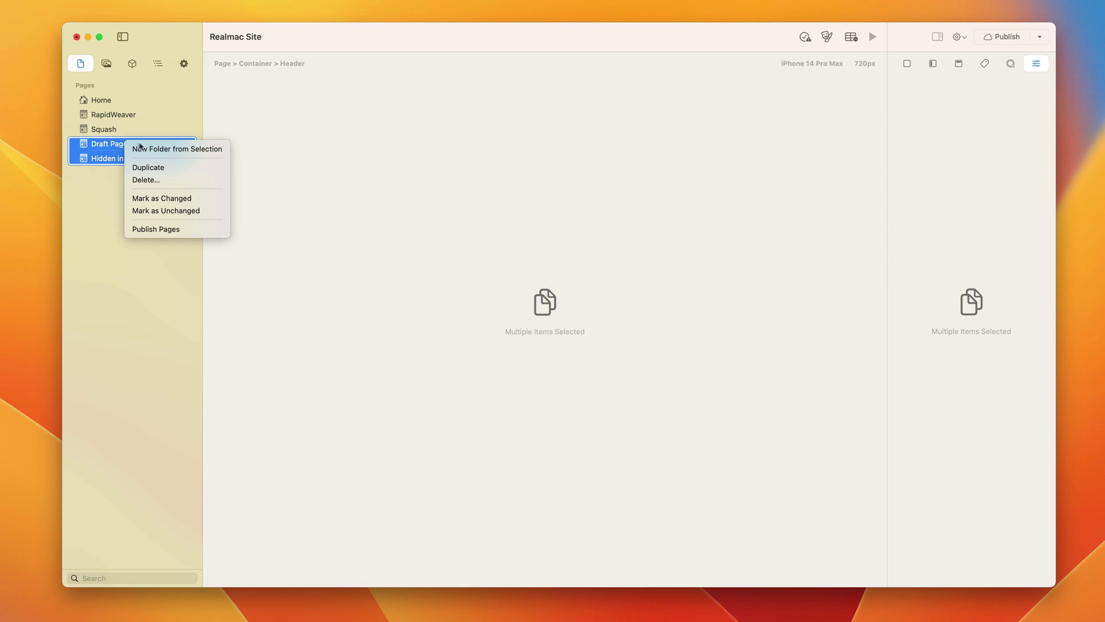
pyautogui.click(185, 150)
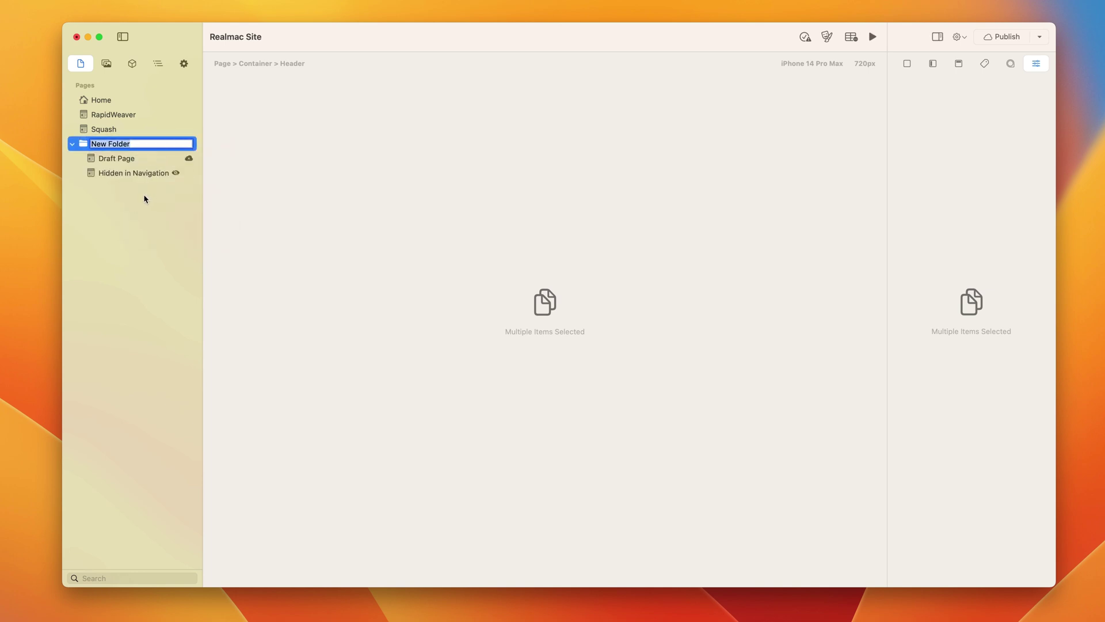
pyautogui.write('Demo Pages')
pyautogui.press('Return')
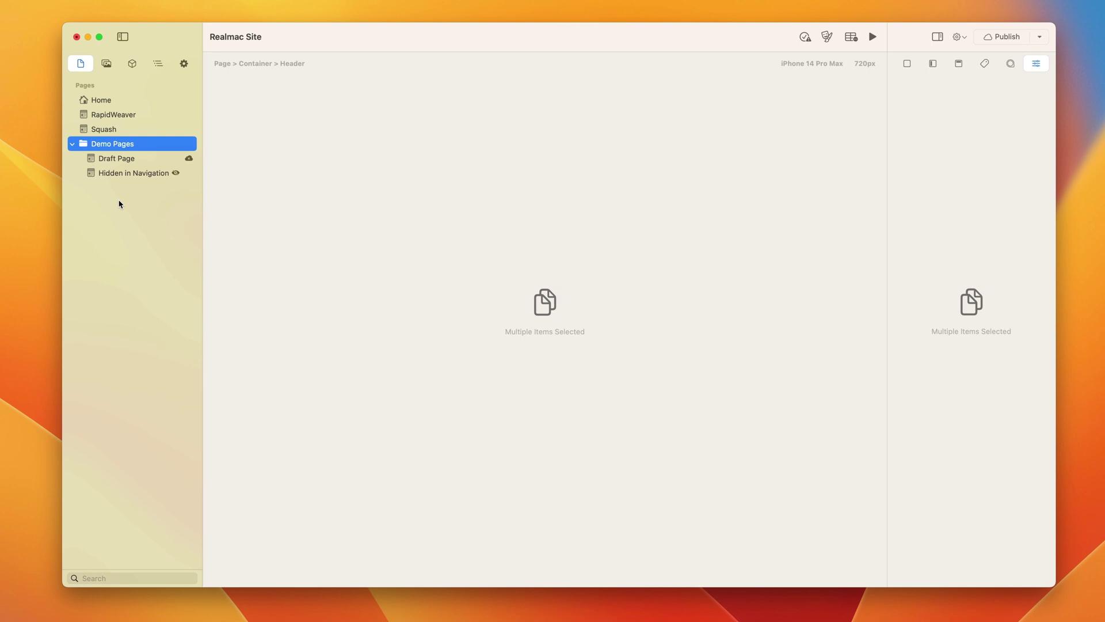
# Open Draft Page and toggle publish status on Draft Page and Hidden in Navigation
pyautogui.click(116, 160)
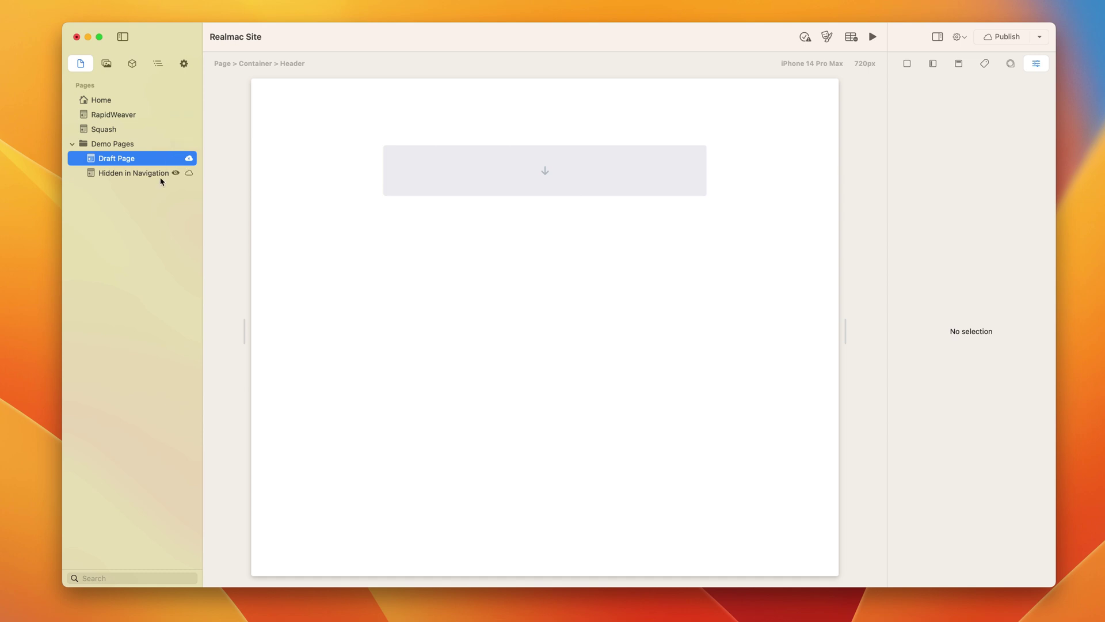
pyautogui.click(189, 159)
pyautogui.click(190, 173)
# Hide Home, RapidWeaver and Squash from navigation, then show them again
pyautogui.click(175, 114)
pyautogui.click(175, 100)
pyautogui.click(176, 100)
pyautogui.click(176, 114)
pyautogui.click(176, 129)
# Toggle changed status on Squash, Demo Pages and Draft Page, leaving Squash marked changed
pyautogui.click(188, 129)
pyautogui.click(190, 145)
pyautogui.click(189, 144)
pyautogui.click(189, 129)
pyautogui.click(189, 158)
pyautogui.click(189, 129)
# Select the Home page heading and subheading, then close Realmac Site with Don't Save
pyautogui.click(133, 100)
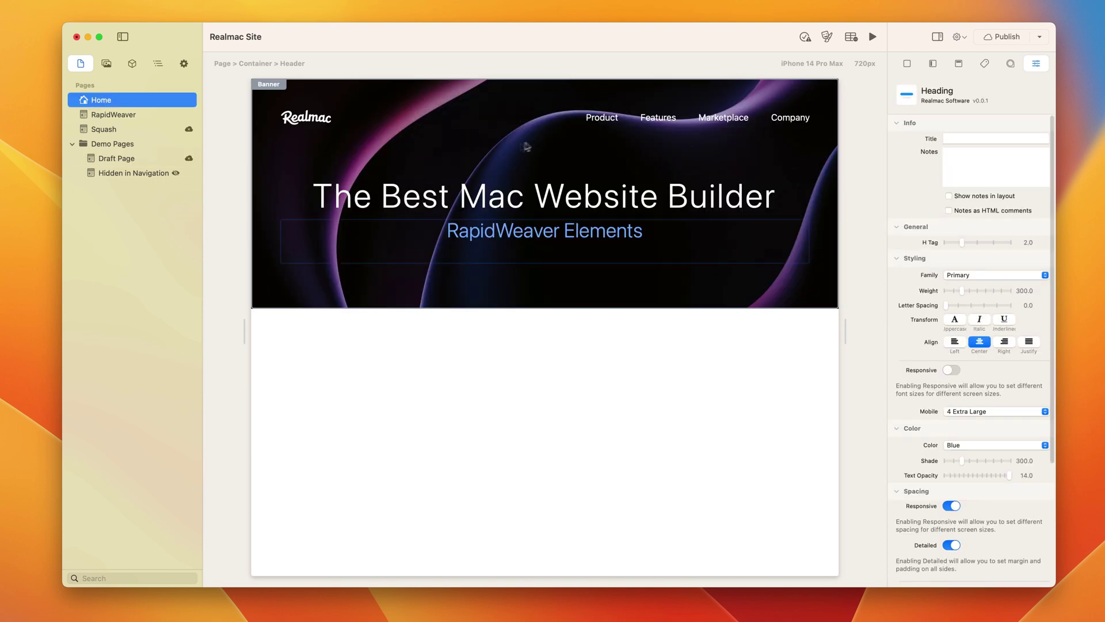
pyautogui.click(639, 185)
pyautogui.click(642, 252)
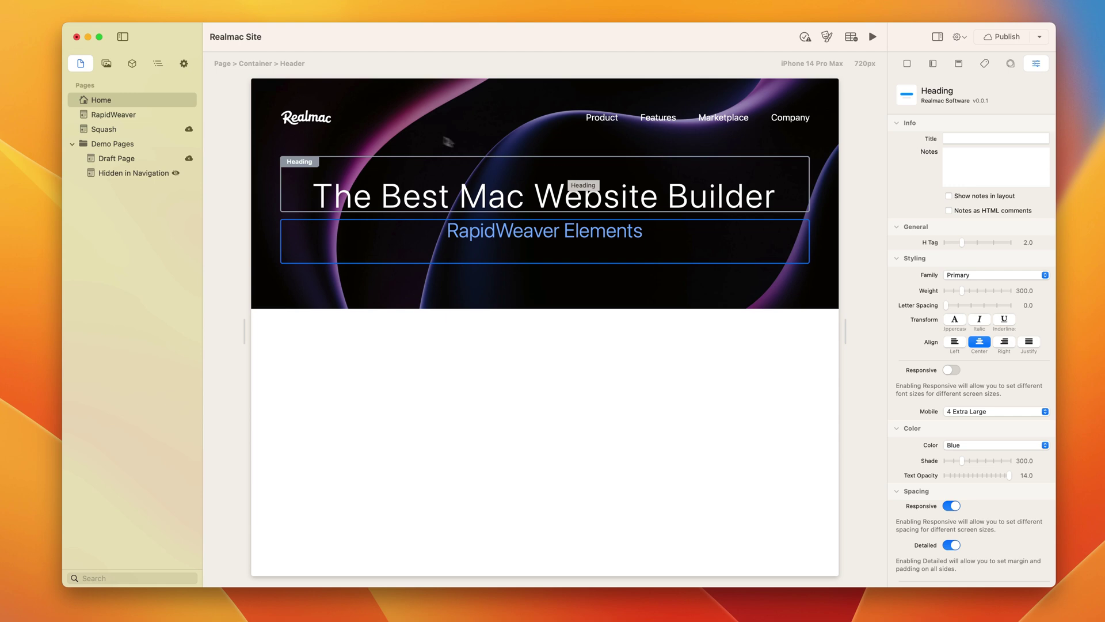
pyautogui.press('super+w')
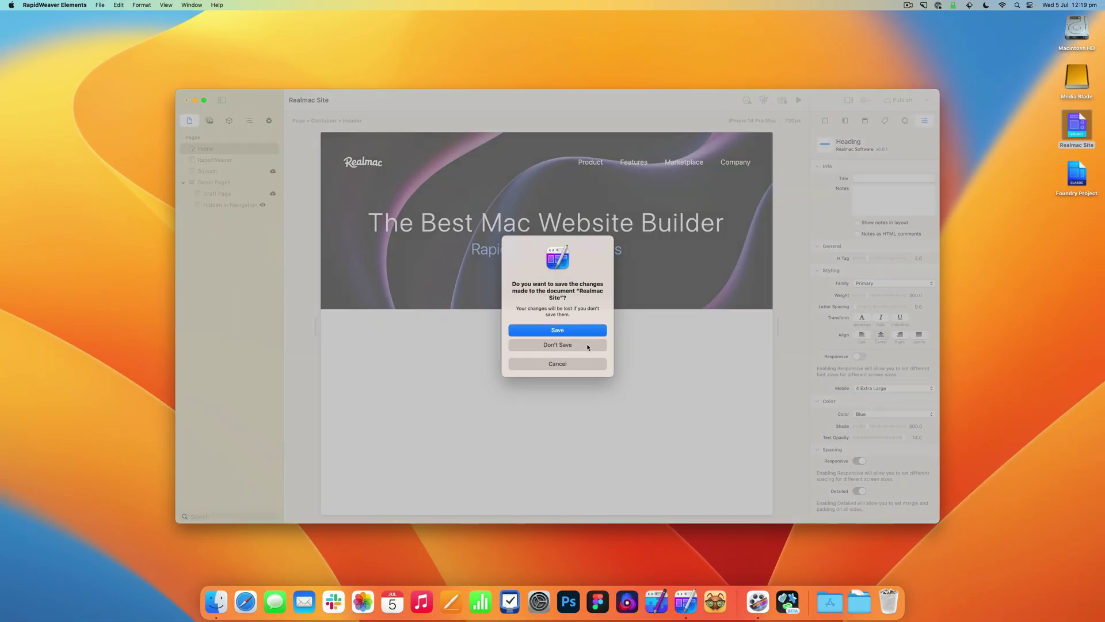
pyautogui.press('super+d')
# Drag the Foundry Project file from the desktop onto RapidWeaver Elements to open it
pyautogui.click(1081, 176)
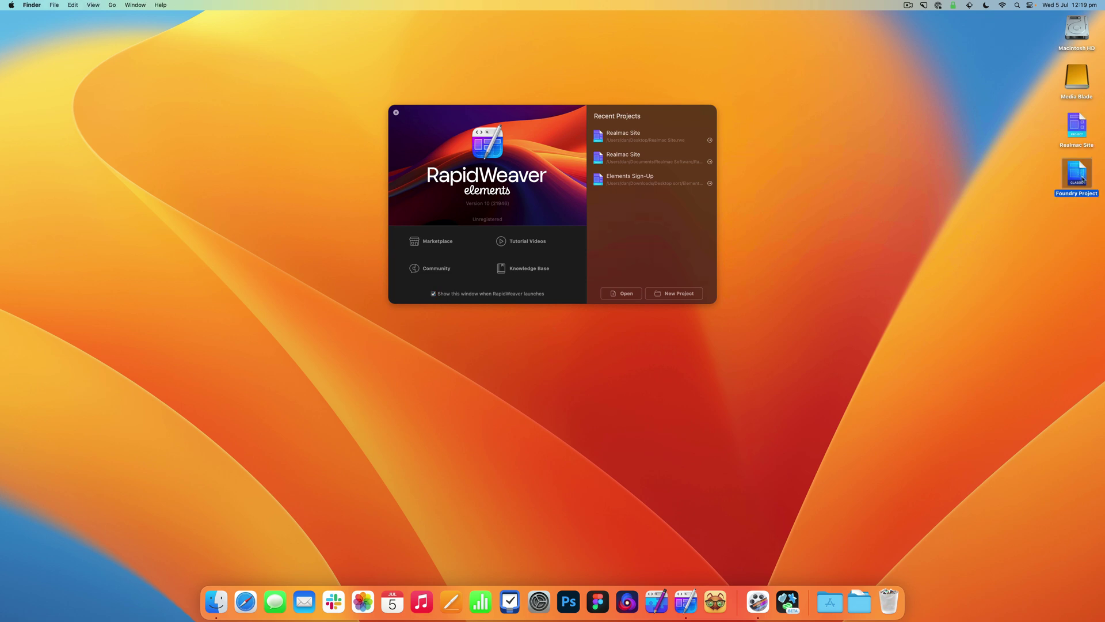
pyautogui.doubleClick(1081, 177)
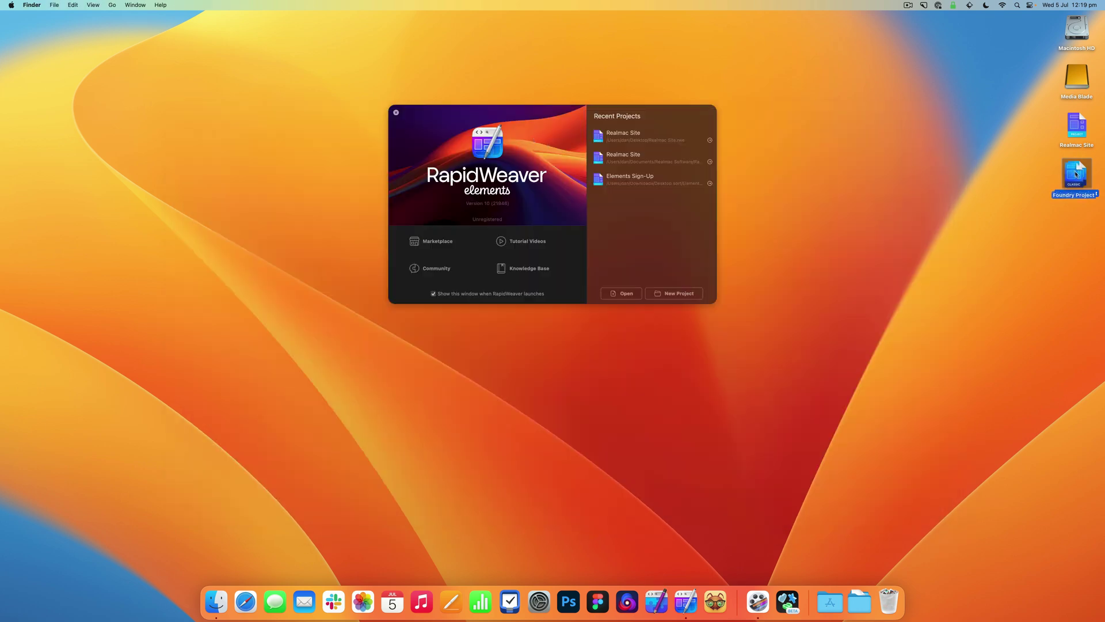
pyautogui.click(540, 132)
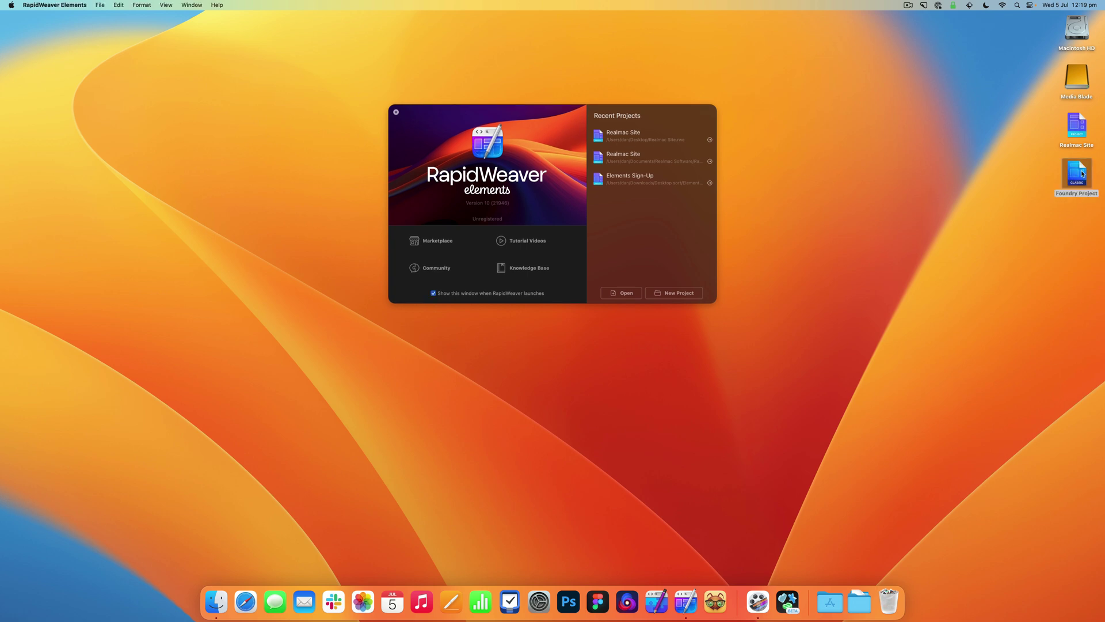
pyautogui.click(1076, 175)
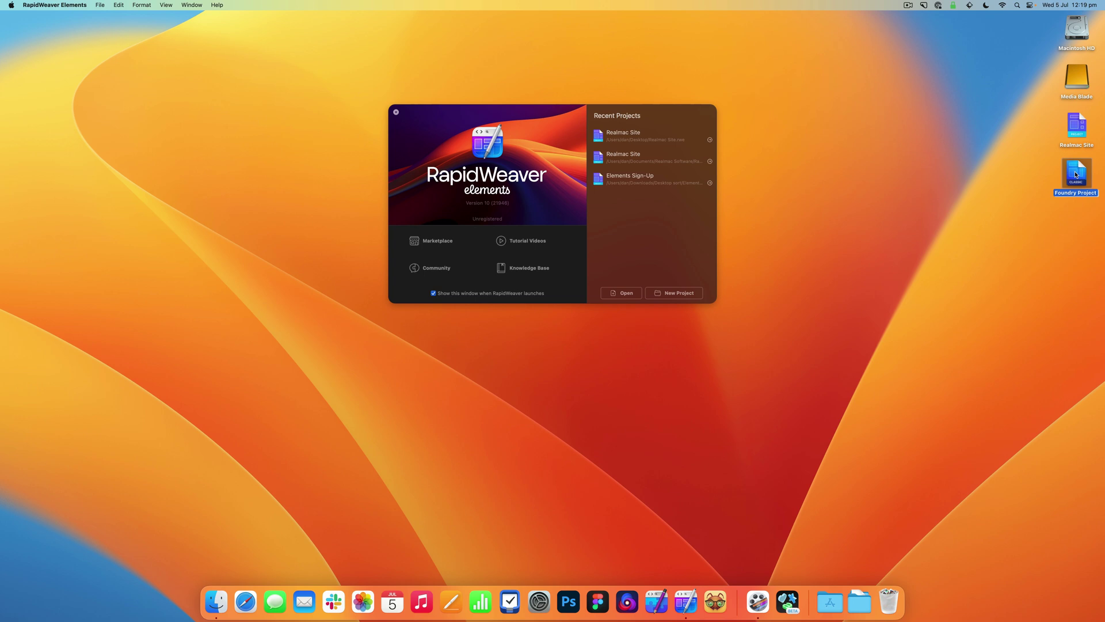
pyautogui.moveTo(1076, 175); pyautogui.dragTo(685, 601)
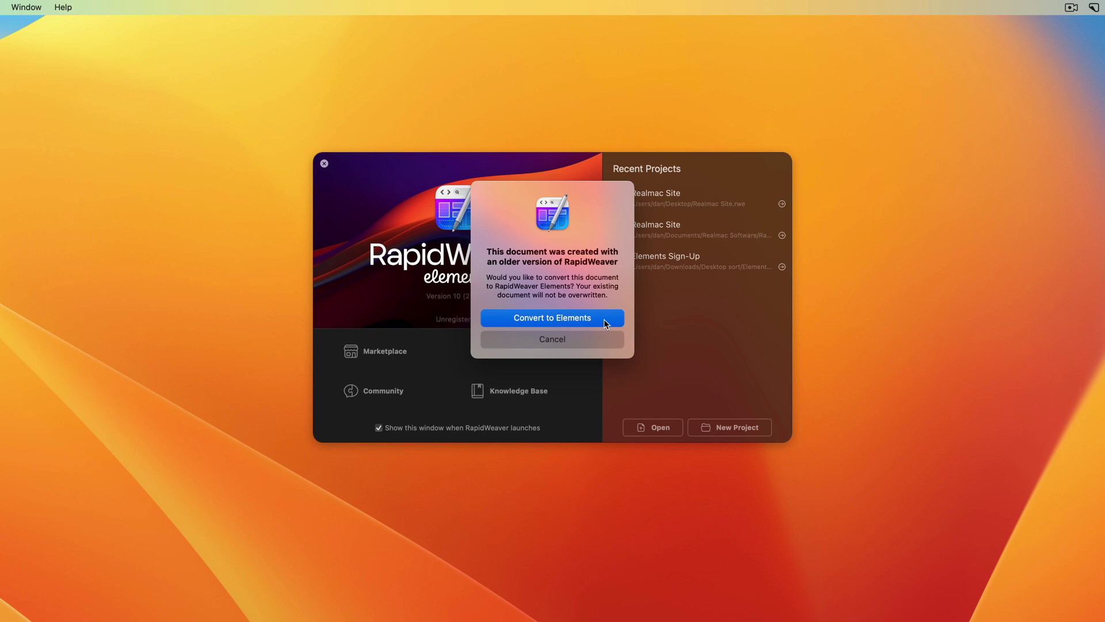
# Convert Foundry Project to Elements format and enlarge its window toward the top-left
pyautogui.click(604, 319)
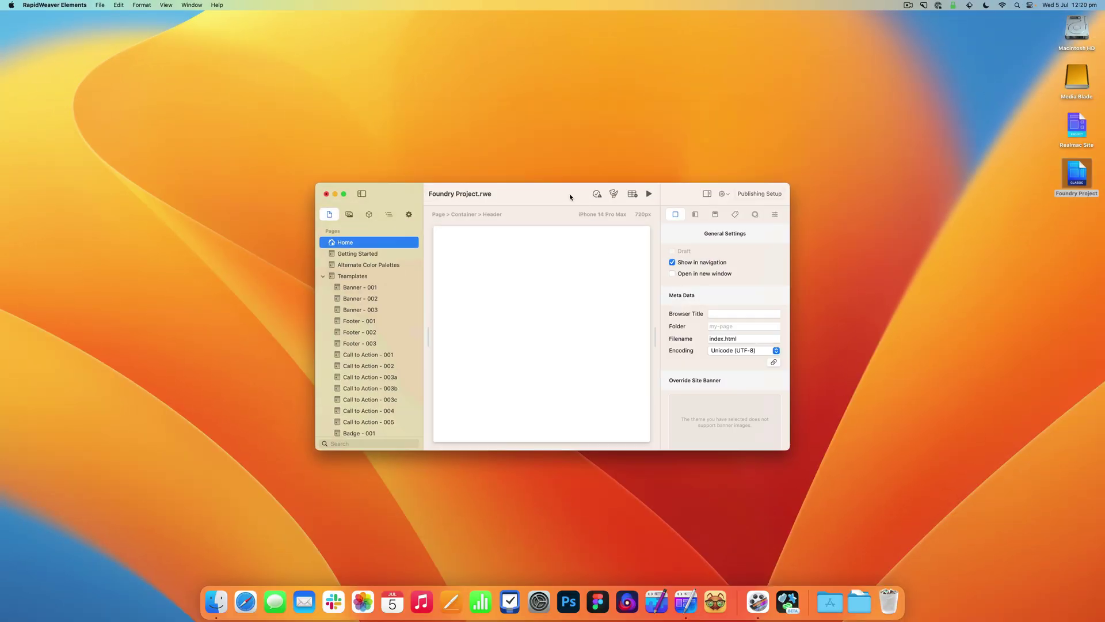
pyautogui.moveTo(570, 197); pyautogui.dragTo(491, 119)
pyautogui.moveTo(708, 370); pyautogui.dragTo(965, 535)
# Adjust the page preview width so the Foundry home page fills the workspace
pyautogui.moveTo(757, 343); pyautogui.dragTo(850, 341)
pyautogui.moveTo(608, 124); pyautogui.dragTo(571, 123)
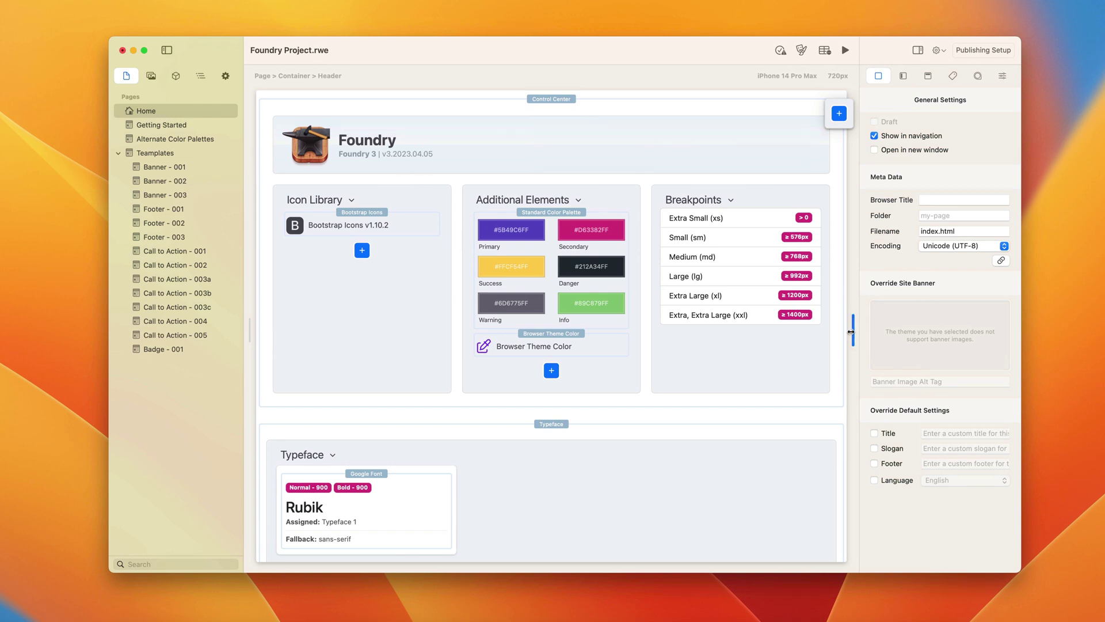
pyautogui.moveTo(853, 329); pyautogui.dragTo(777, 331)
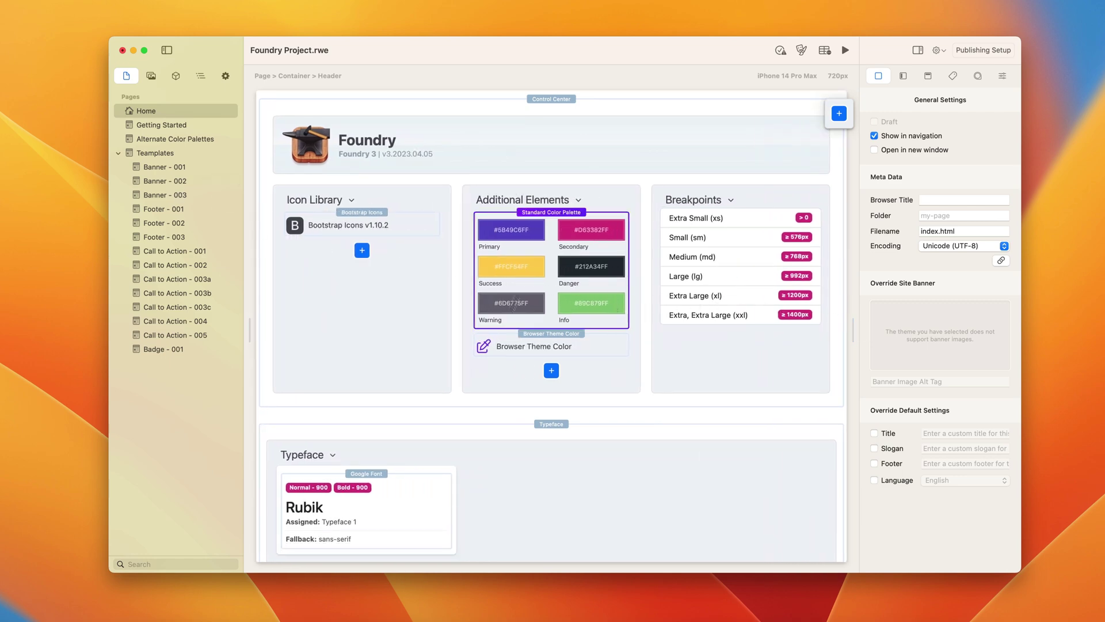
pyautogui.scroll(-20, 600, 380)
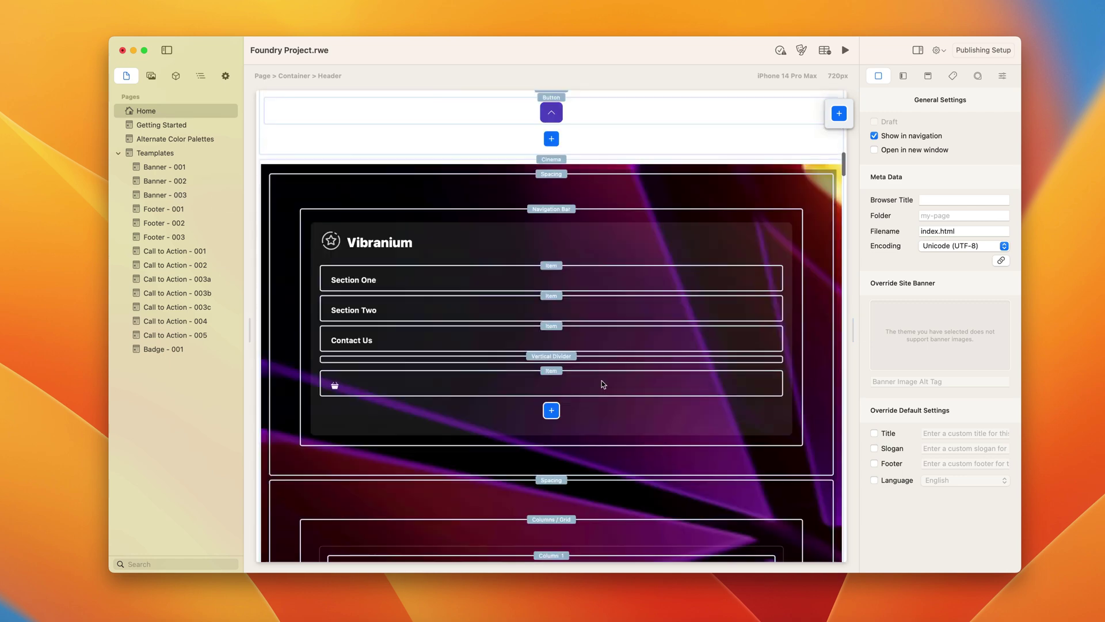
pyautogui.scroll(20, 602, 381)
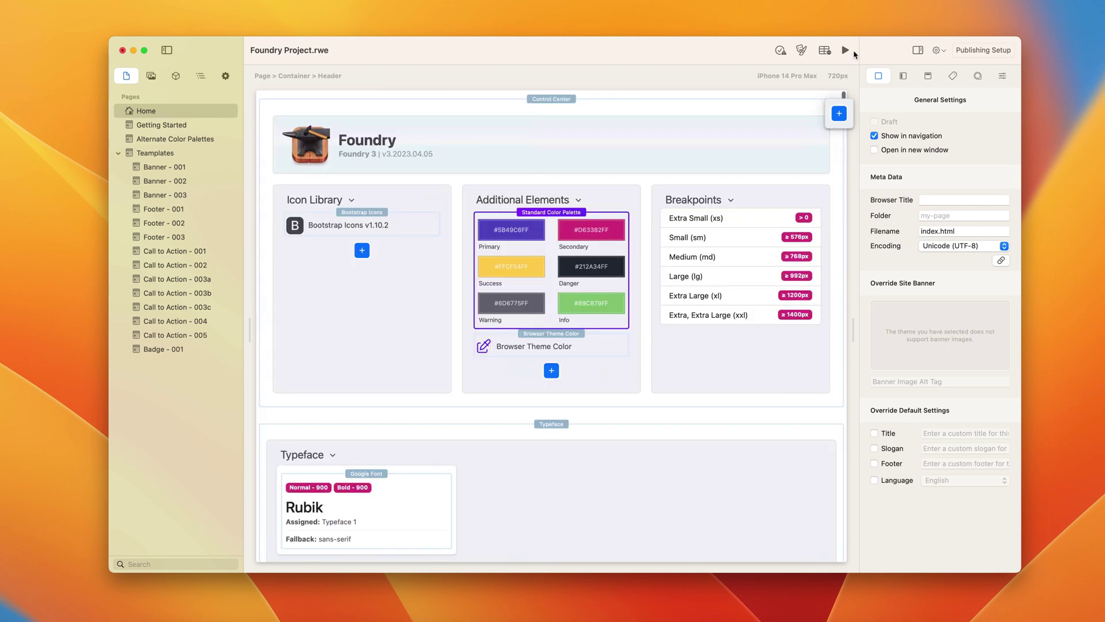
pyautogui.click(846, 51)
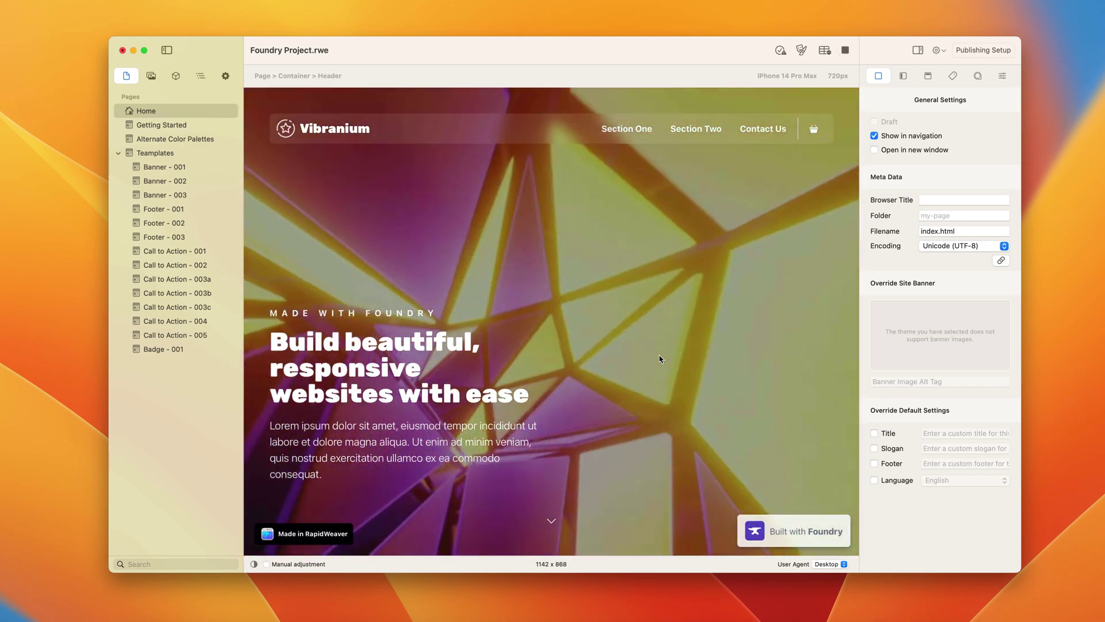
pyautogui.scroll(-10, 660, 358)
pyautogui.scroll(10, 658, 357)
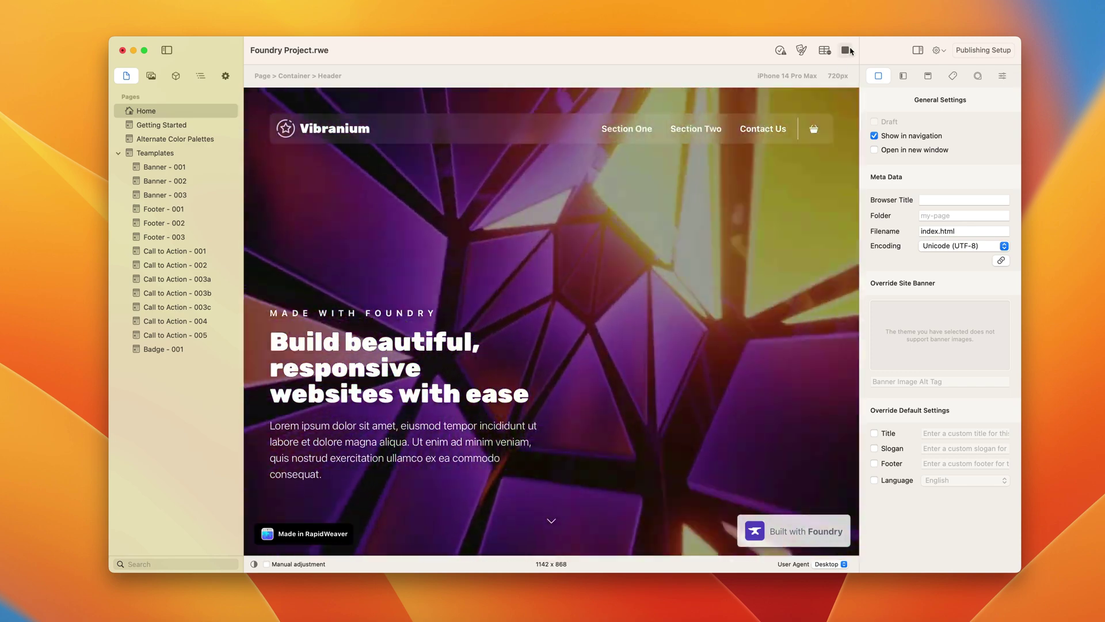
pyautogui.click(850, 51)
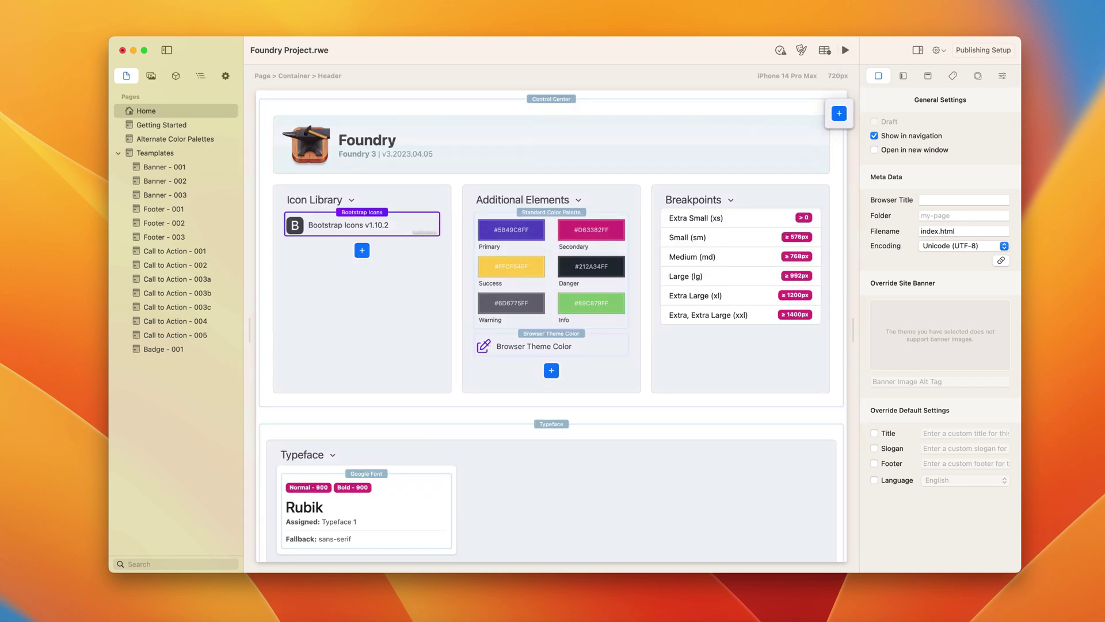
# Show the project Resources and view, then dismiss, the context menu for tunnel.webm
pyautogui.click(477, 235)
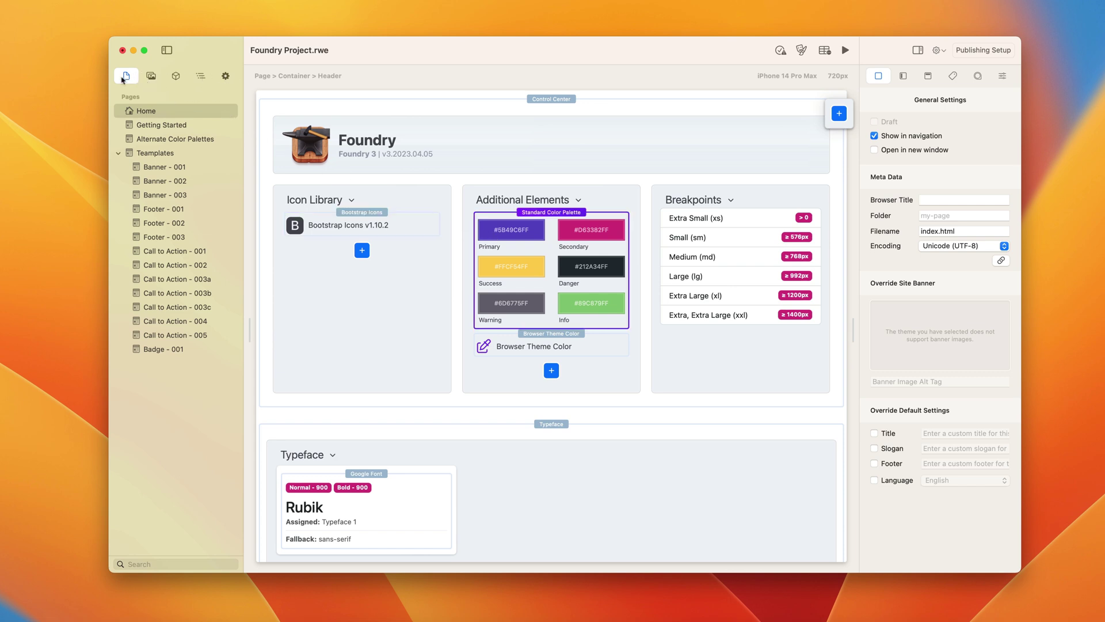
pyautogui.click(152, 79)
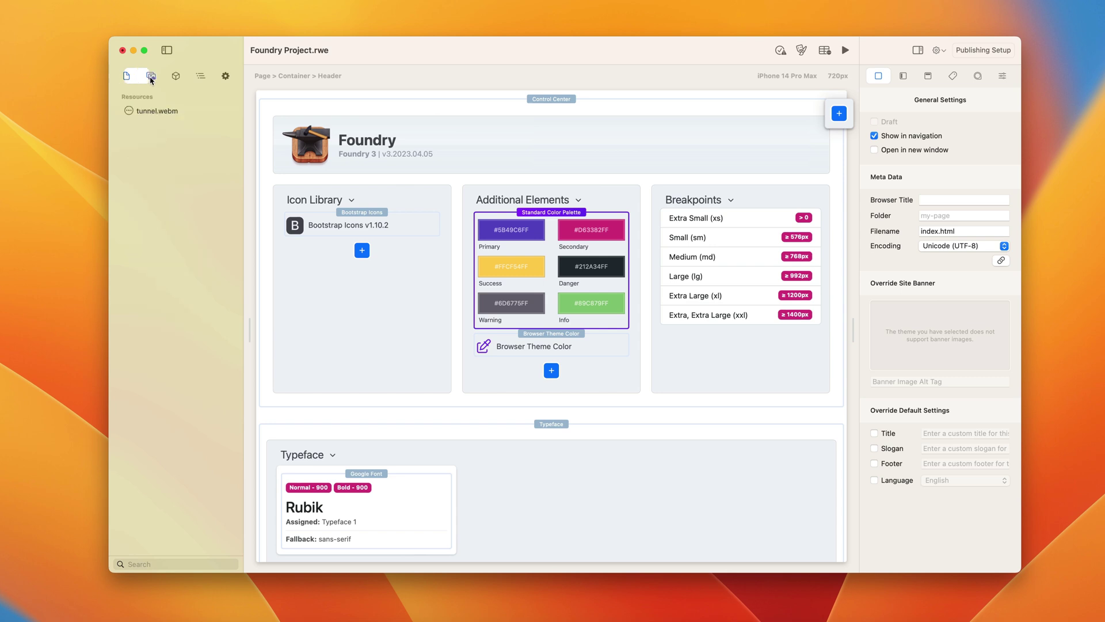
pyautogui.rightClick(151, 126)
pyautogui.click(144, 111)
pyautogui.rightClick(146, 112)
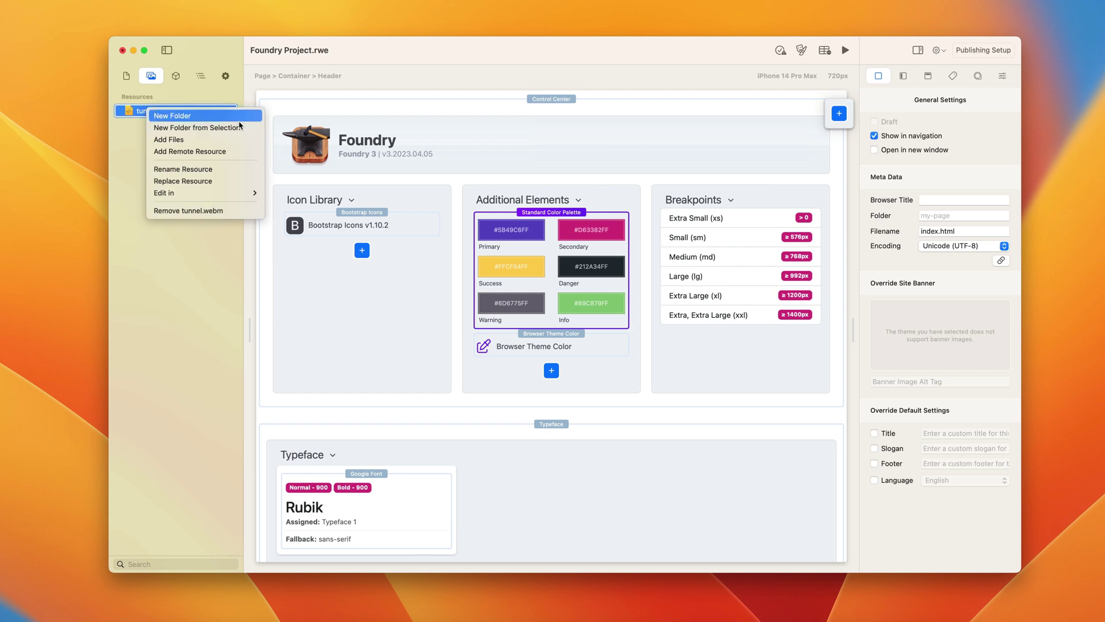
pyautogui.click(185, 229)
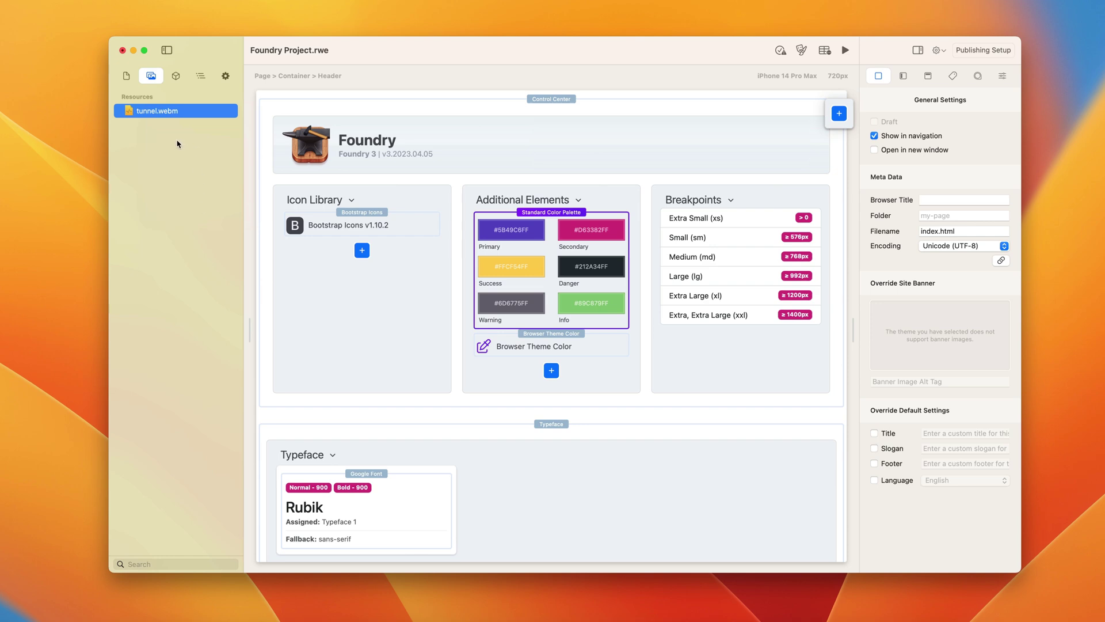
pyautogui.scroll(-10, 514, 419)
pyautogui.scroll(10, 514, 419)
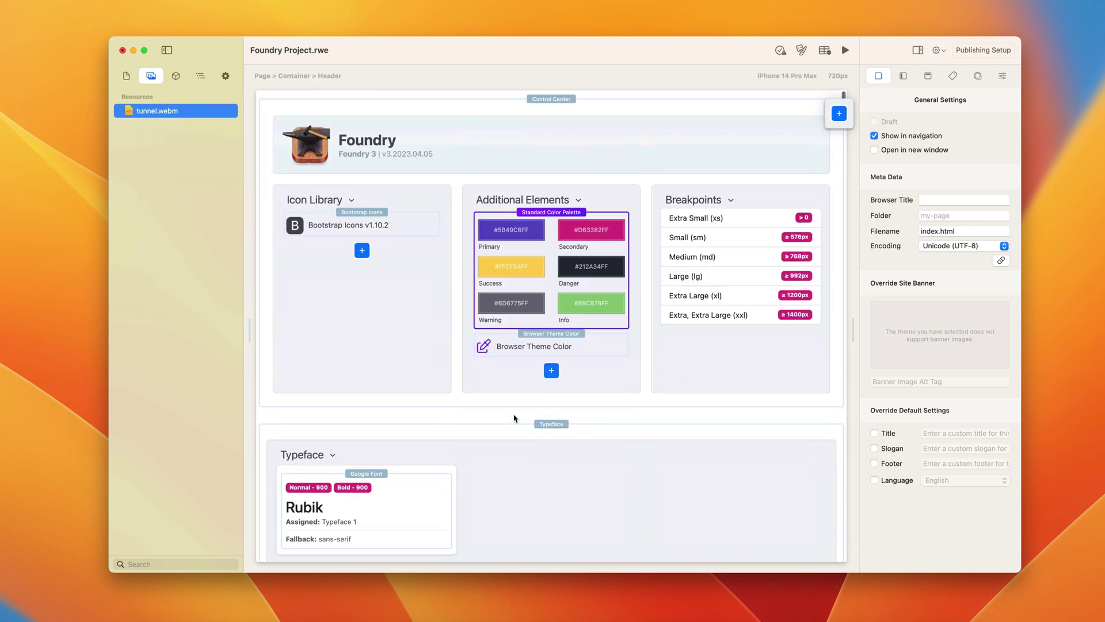
# Switch to Page Layout and scroll the element tree from Control Center through Cinema and Background blocks
pyautogui.click(200, 77)
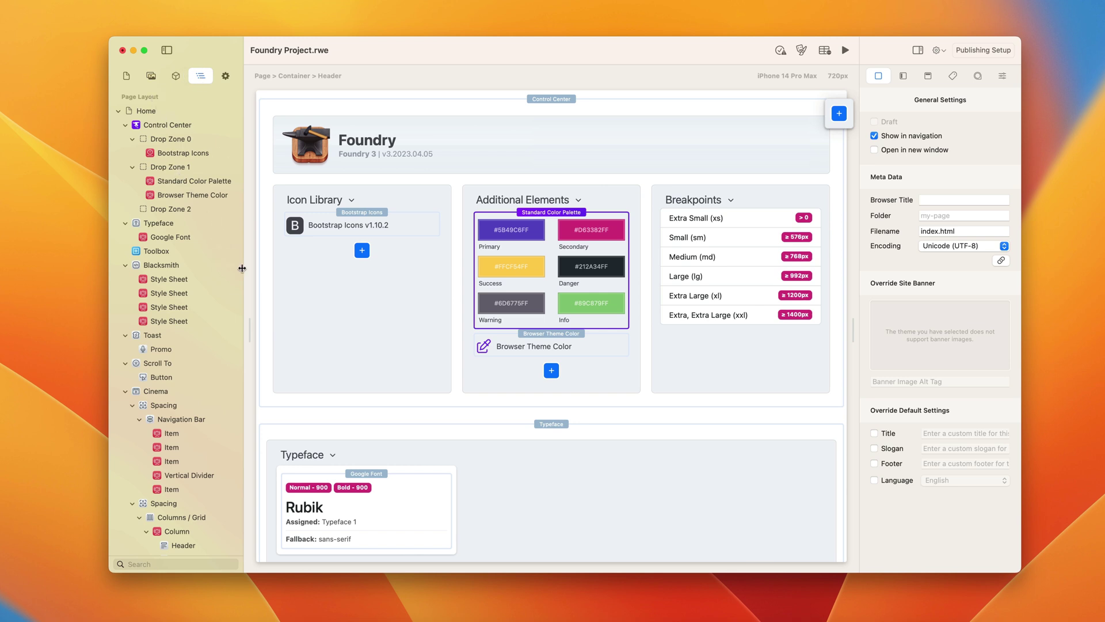
pyautogui.scroll(-10, 239, 242)
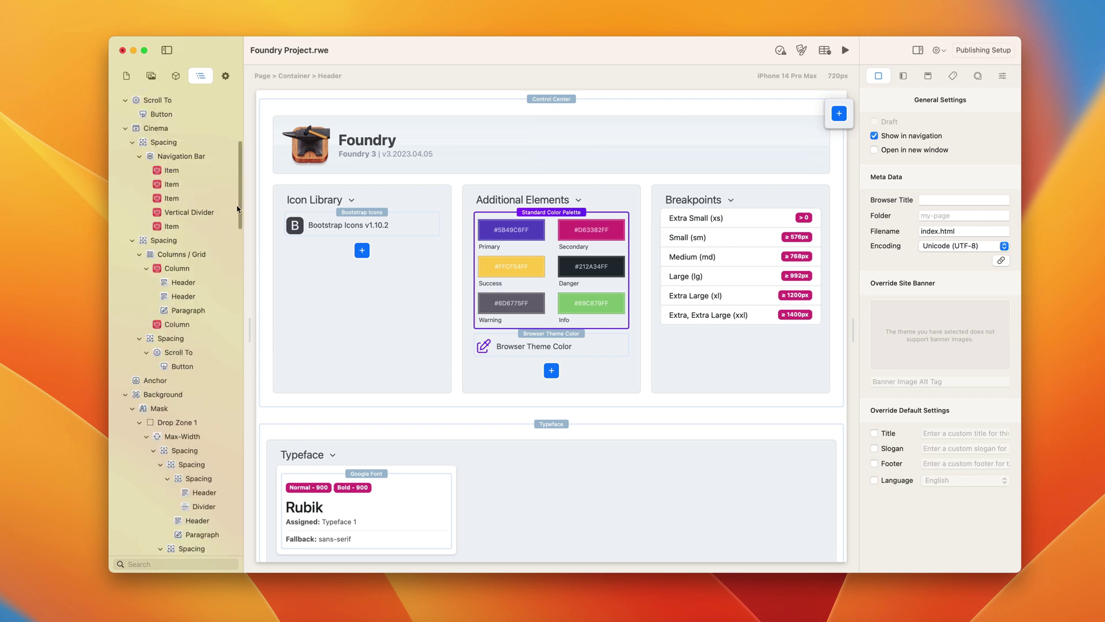
pyautogui.moveTo(238, 208); pyautogui.dragTo(237, 263)
pyautogui.scroll(-15, 237, 271)
pyautogui.scroll(5, 242, 518)
pyautogui.moveTo(245, 341); pyautogui.dragTo(235, 106)
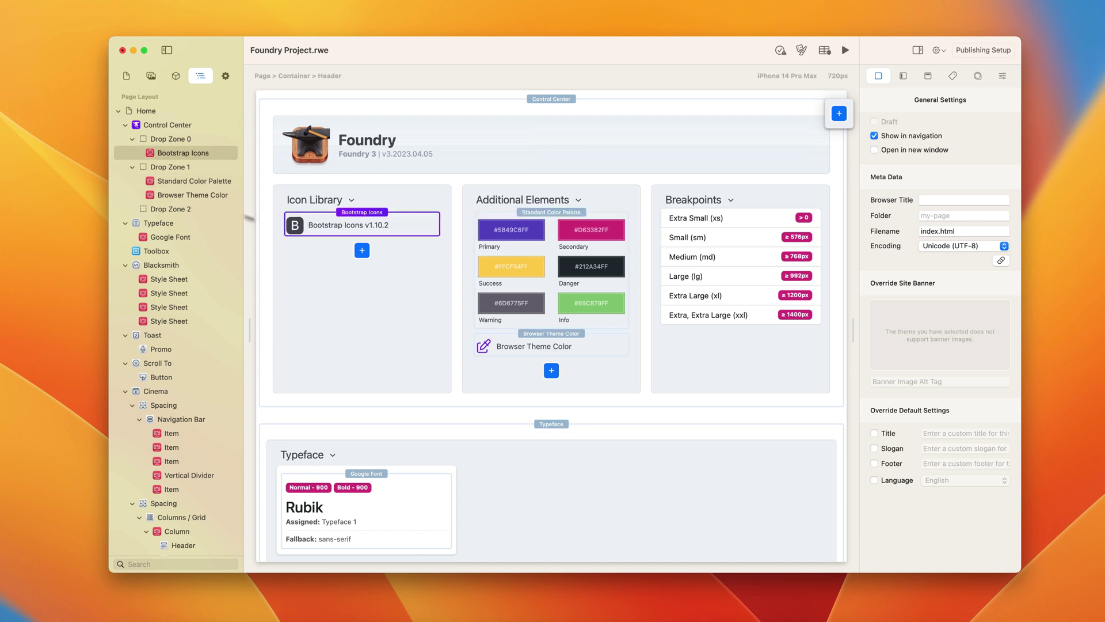
pyautogui.click(196, 191)
pyautogui.click(196, 183)
pyautogui.click(191, 153)
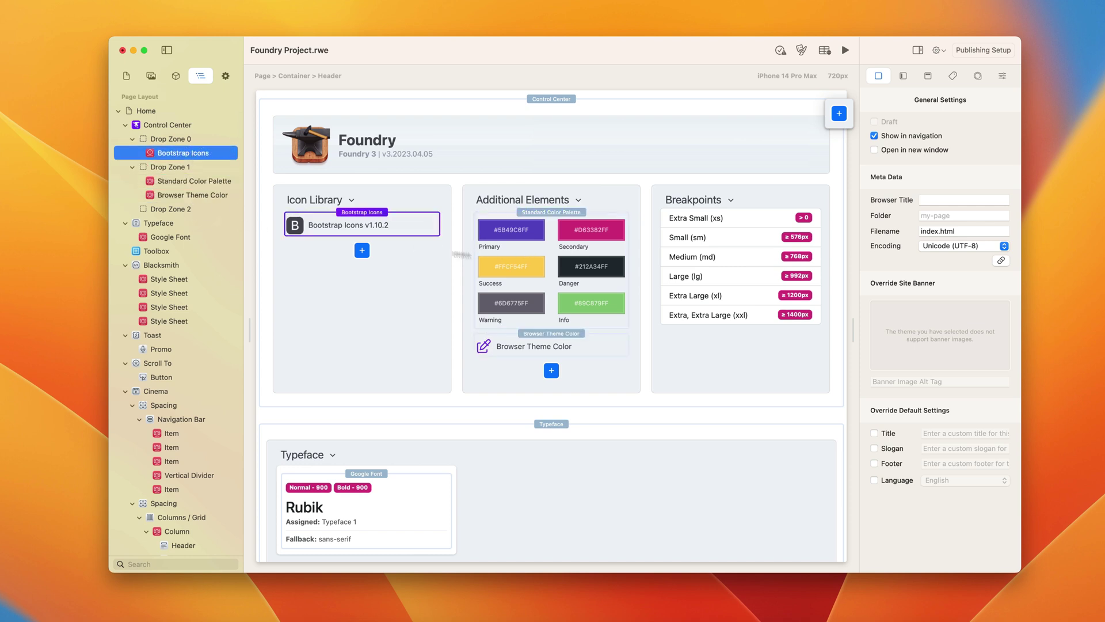
pyautogui.click(184, 125)
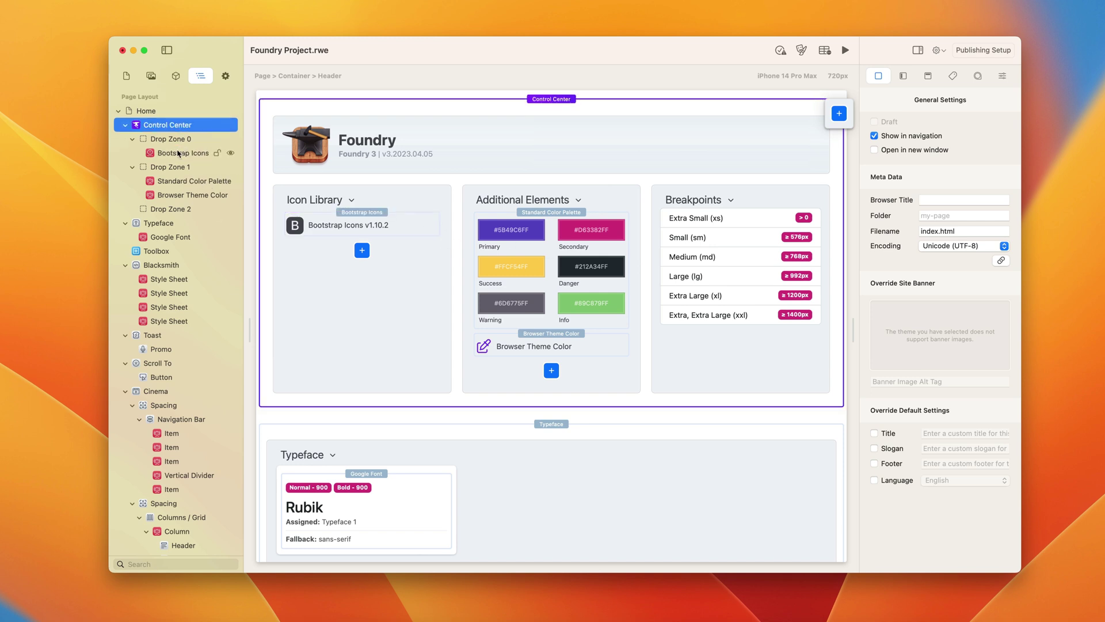
pyautogui.click(178, 153)
pyautogui.click(187, 183)
pyautogui.click(190, 195)
pyautogui.click(387, 223)
pyautogui.click(509, 236)
pyautogui.click(544, 101)
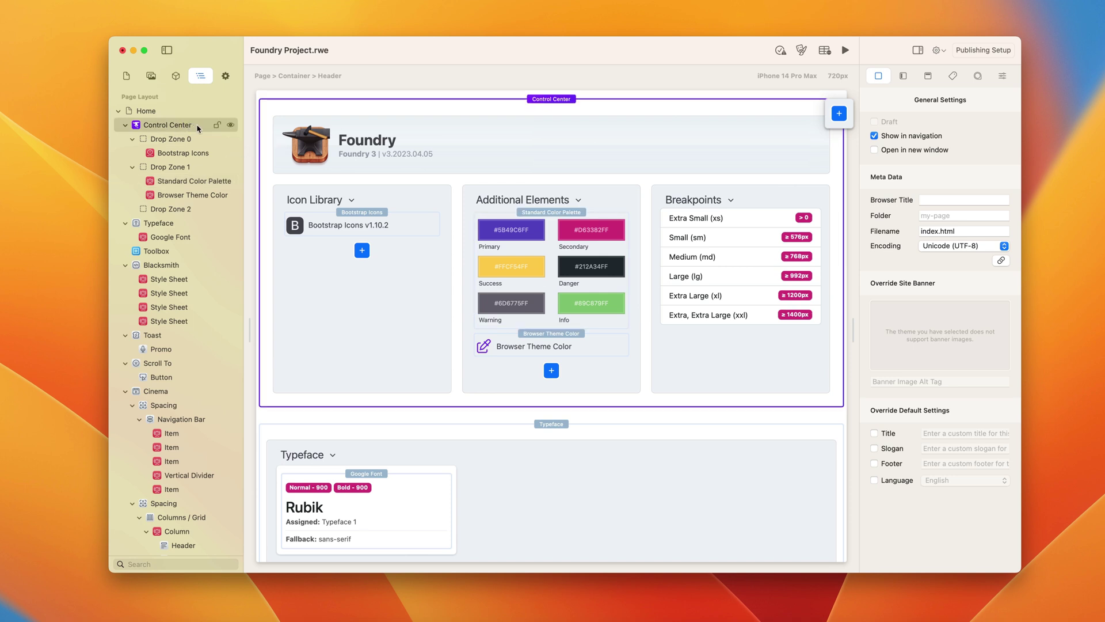
pyautogui.click(230, 126)
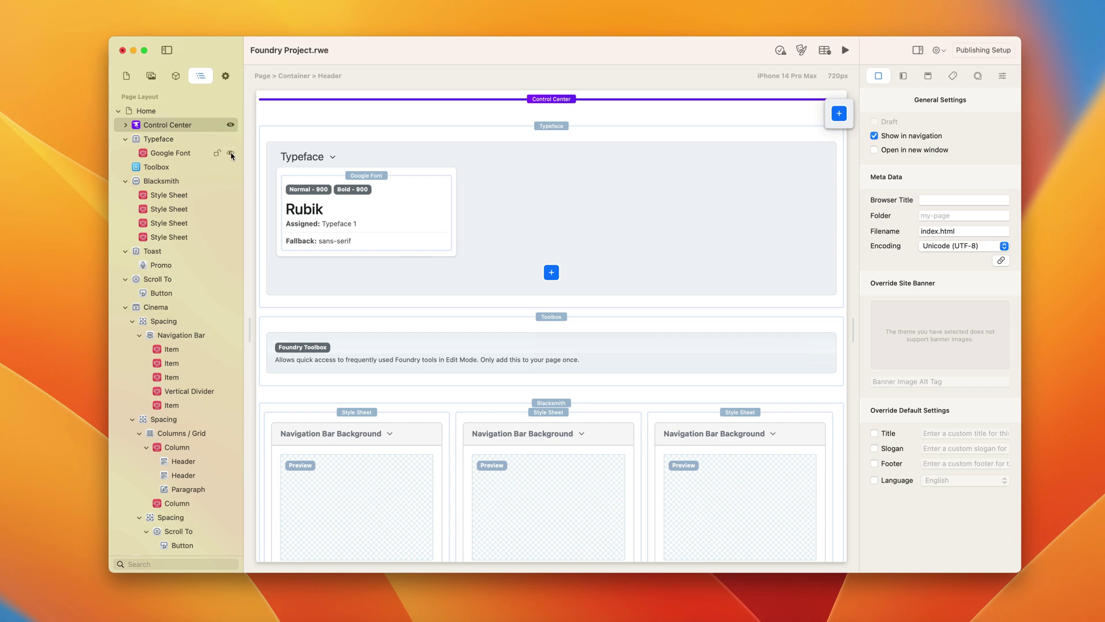
pyautogui.click(230, 153)
pyautogui.click(231, 153)
pyautogui.click(230, 124)
pyautogui.click(231, 124)
pyautogui.click(231, 153)
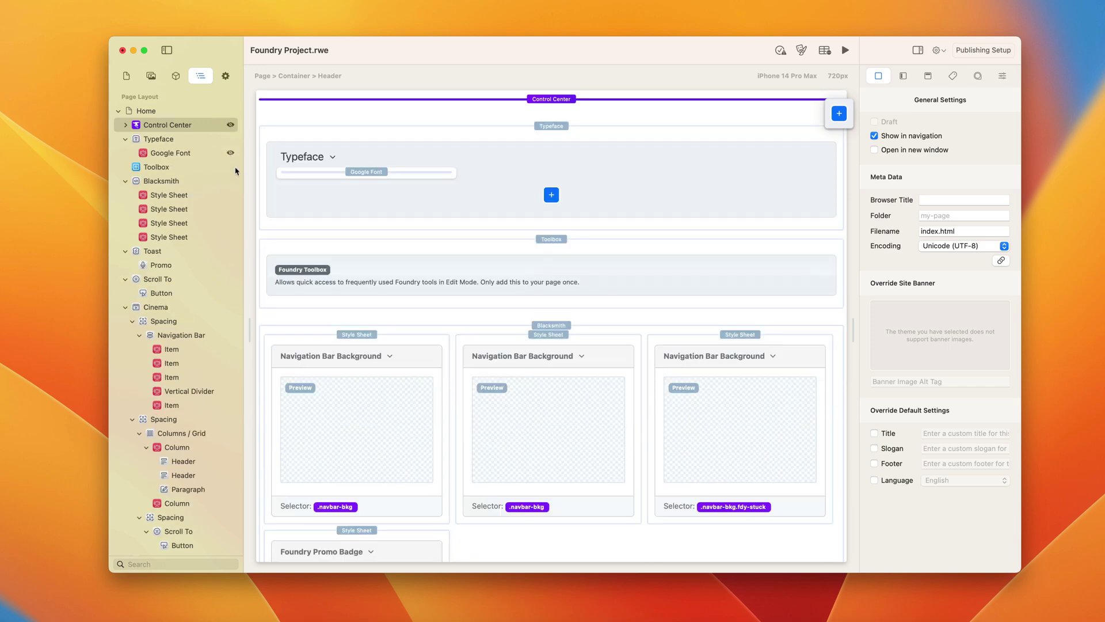
pyautogui.click(231, 153)
pyautogui.click(231, 125)
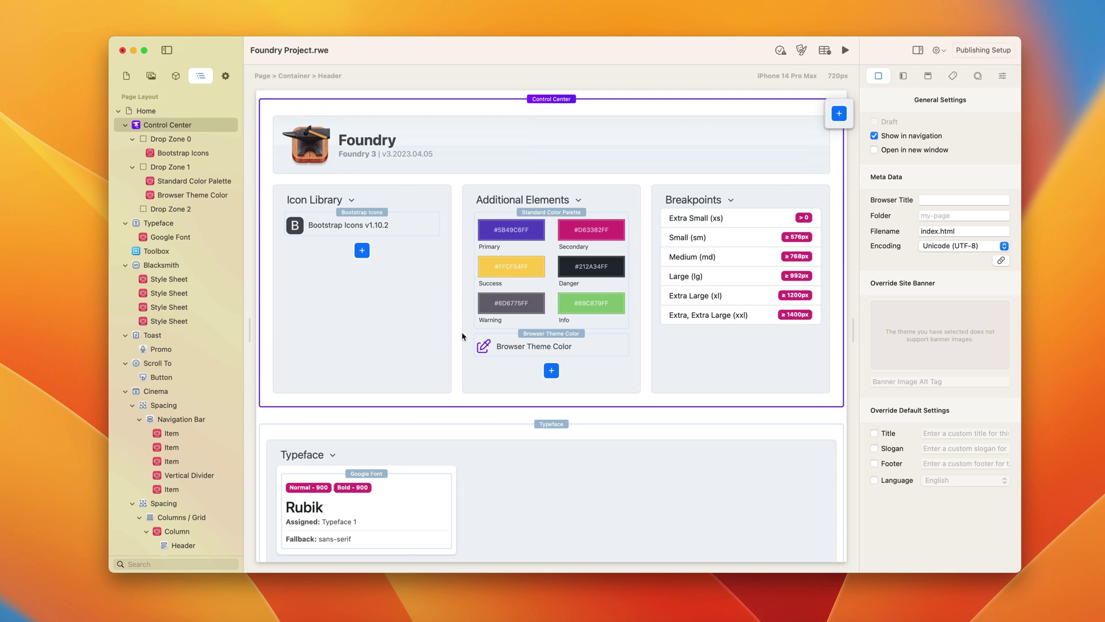
pyautogui.scroll(-15, 464, 334)
pyautogui.scroll(-10, 464, 335)
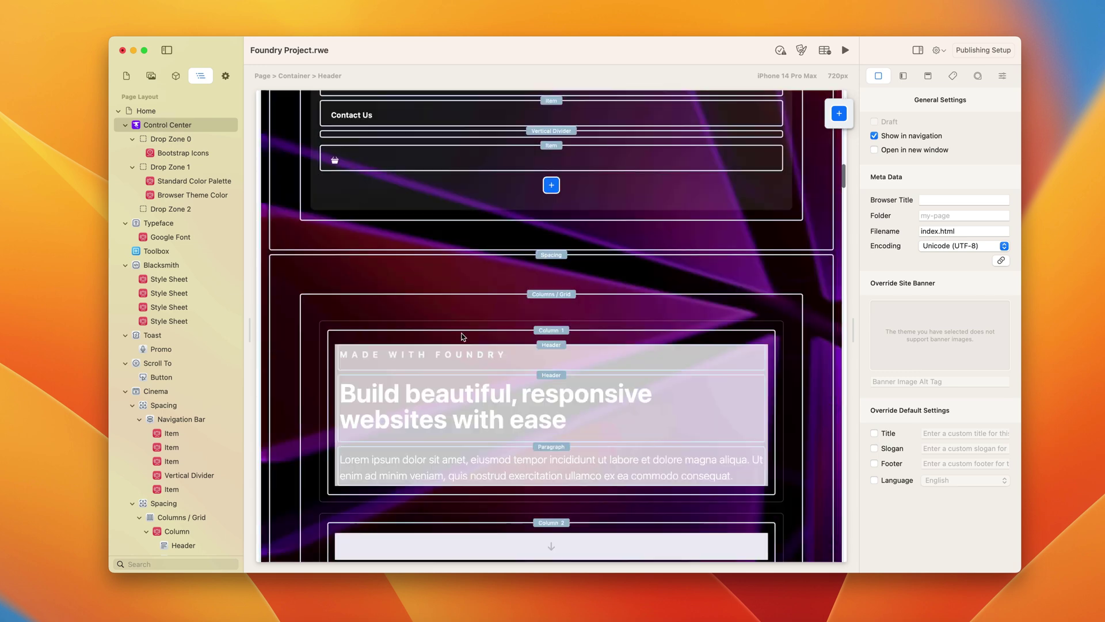
pyautogui.scroll(1, 484, 211)
pyautogui.click(484, 210)
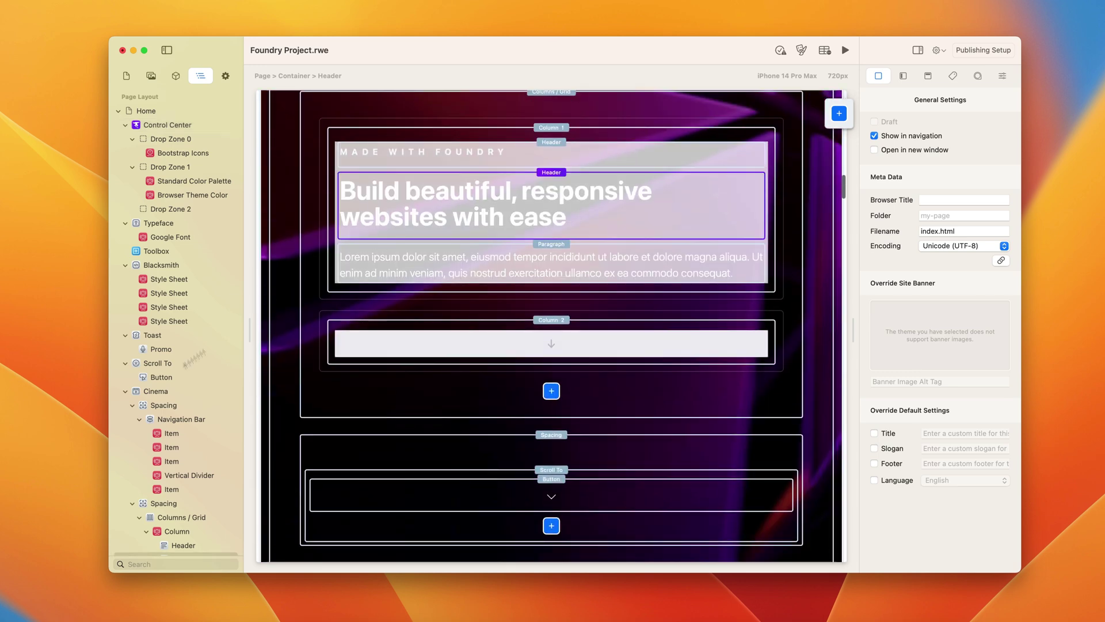
pyautogui.scroll(-5, 190, 345)
pyautogui.click(187, 304)
pyautogui.click(189, 315)
pyautogui.click(188, 327)
pyautogui.click(187, 316)
pyautogui.click(184, 303)
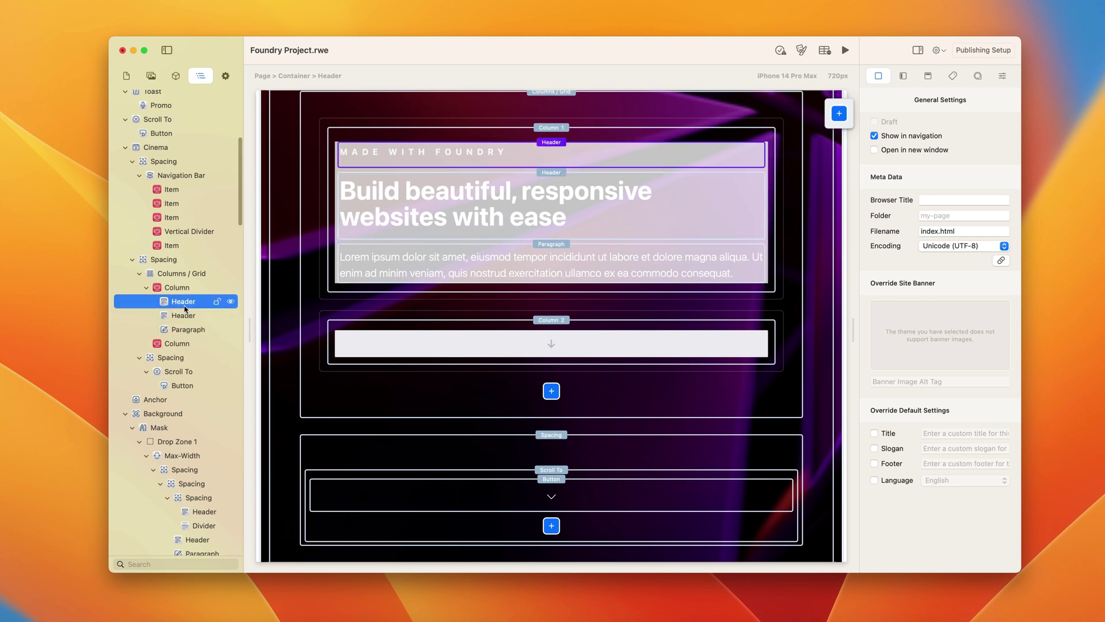
pyautogui.moveTo(182, 310)
pyautogui.mouseDown()
pyautogui.moveTo(182, 322)
pyautogui.moveTo(182, 298)
pyautogui.moveTo(184, 332)
pyautogui.moveTo(176, 297)
pyautogui.mouseUp()
pyautogui.click(184, 314)
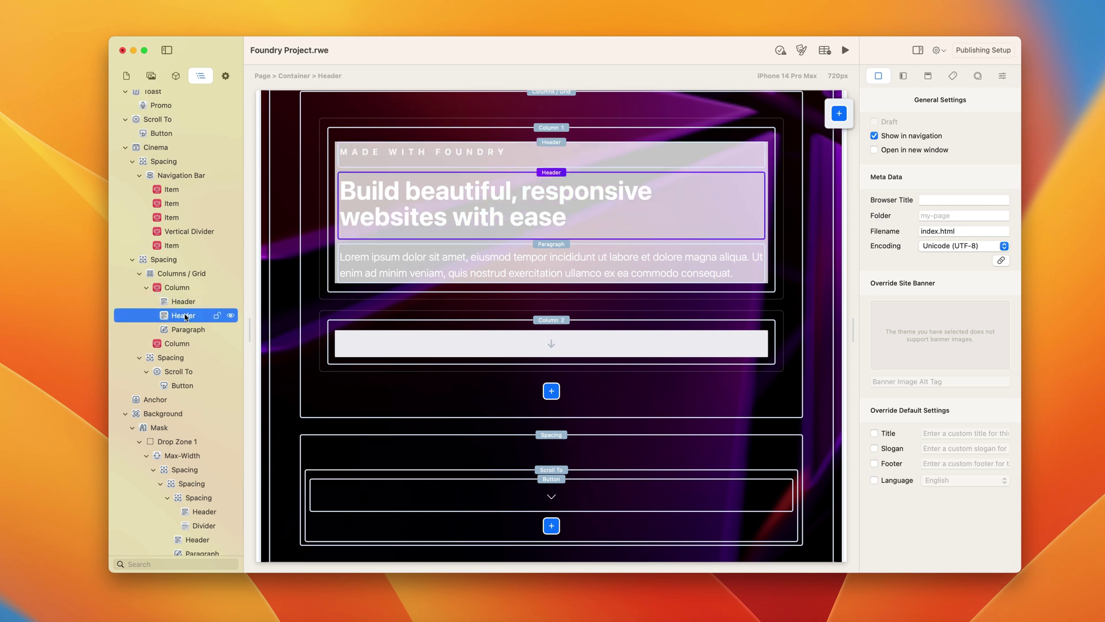
pyautogui.click(180, 302)
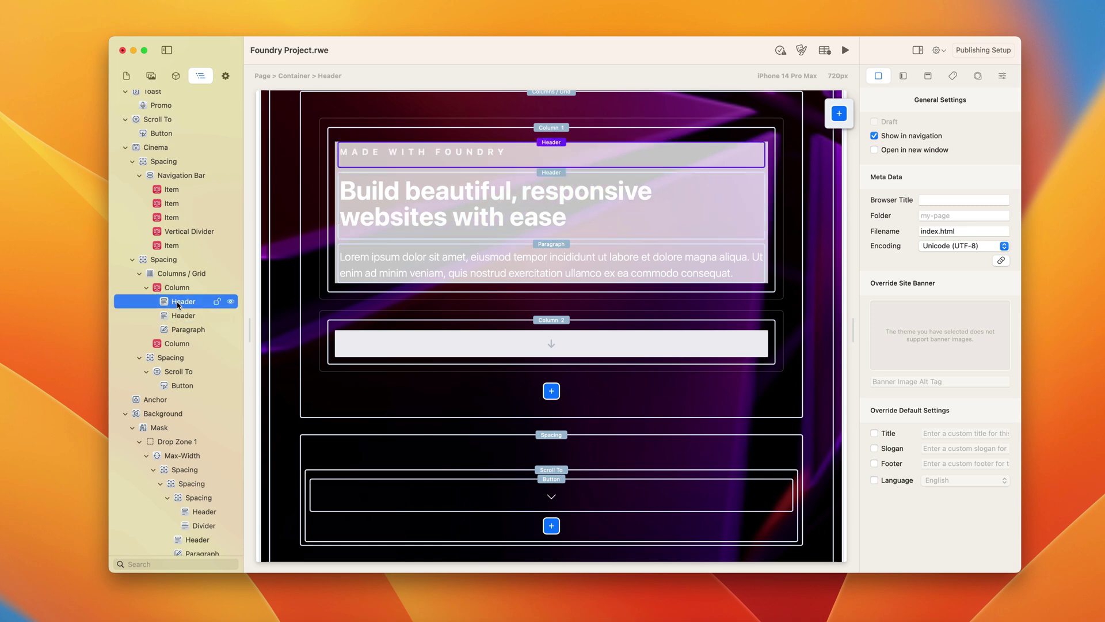
pyautogui.click(432, 189)
pyautogui.click(561, 254)
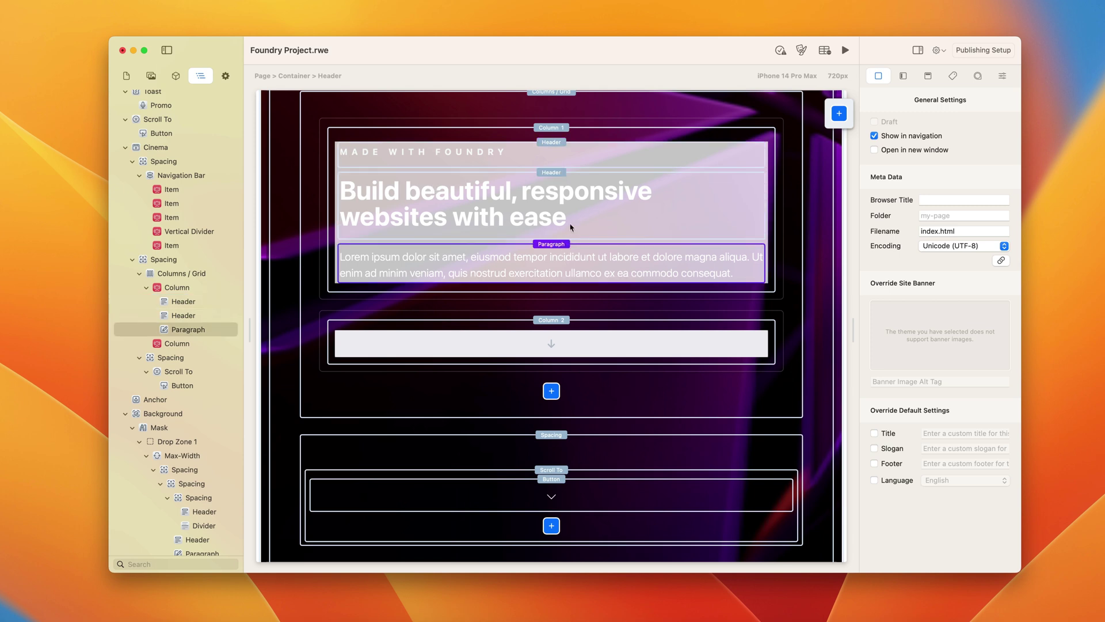
pyautogui.moveTo(537, 259); pyautogui.dragTo(176, 295)
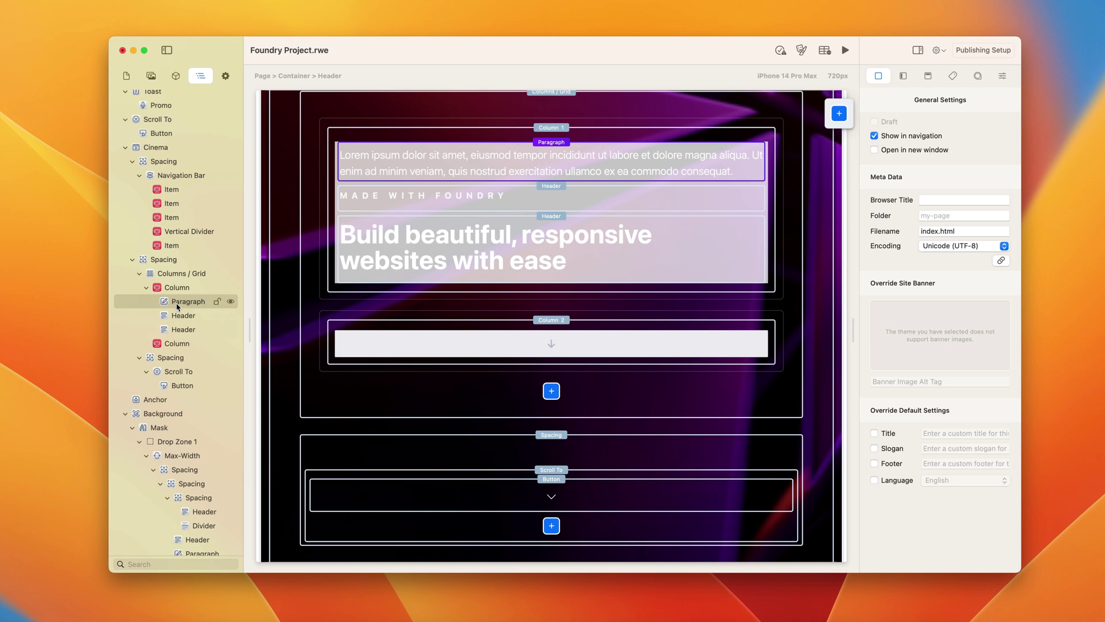
pyautogui.click(183, 303)
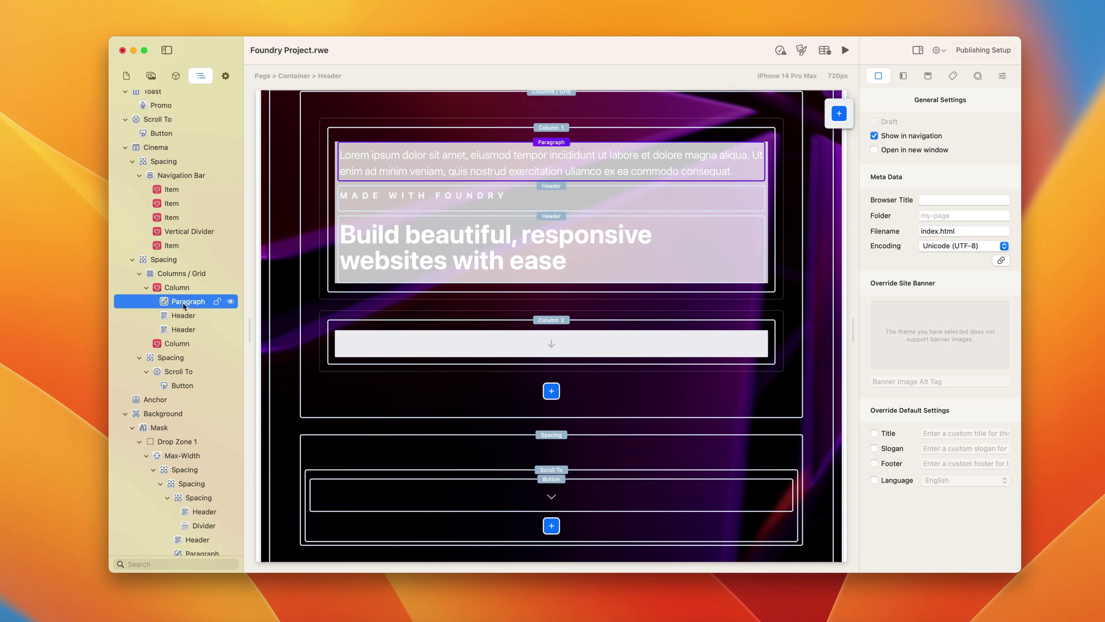
pyautogui.moveTo(176, 315); pyautogui.dragTo(560, 288)
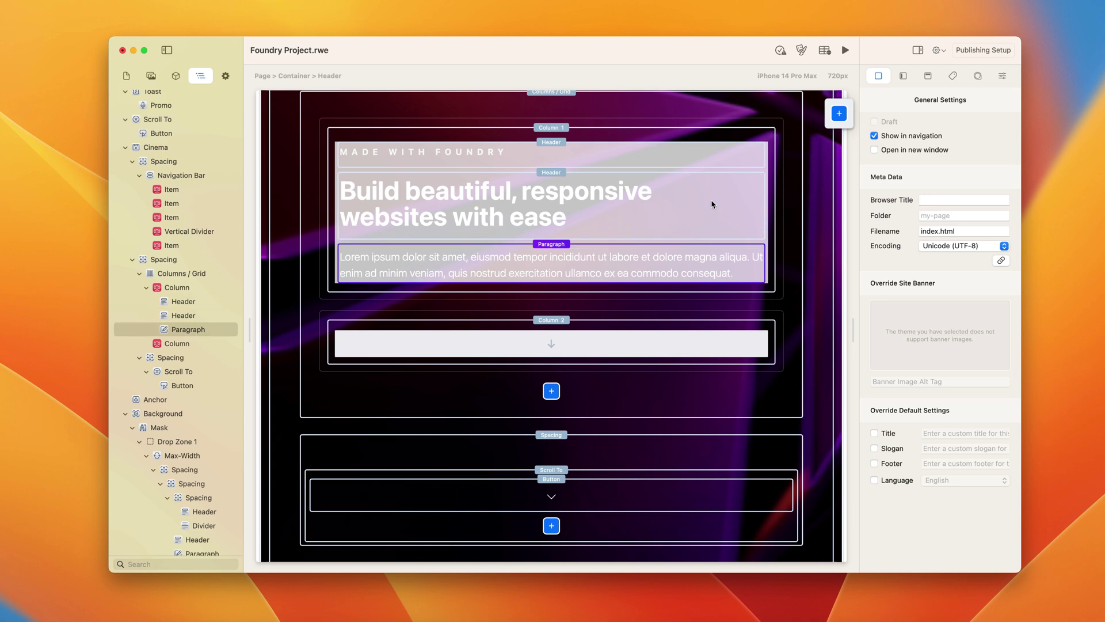
pyautogui.scroll(1, 712, 204)
pyautogui.scroll(-5, 214, 272)
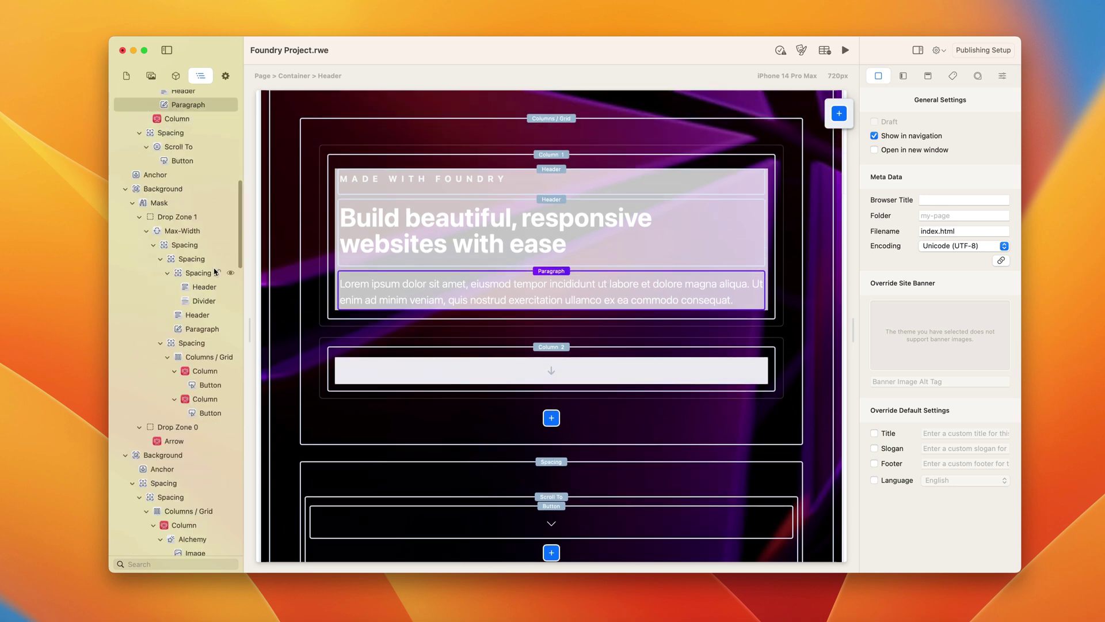
pyautogui.scroll(-6, 214, 271)
pyautogui.scroll(7, 217, 271)
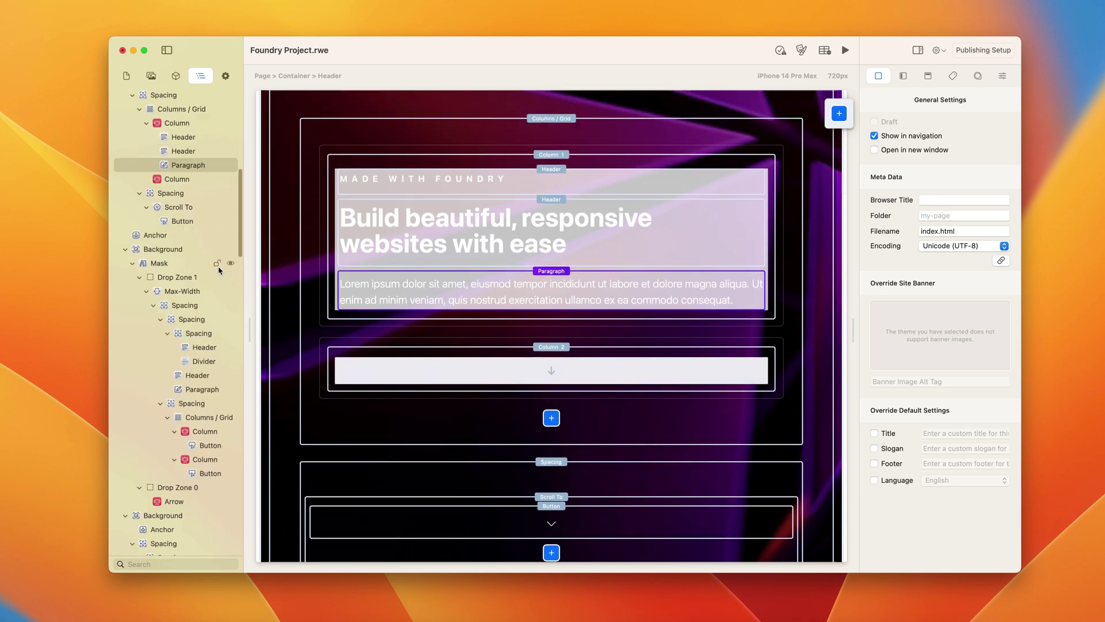
pyautogui.scroll(3, 219, 269)
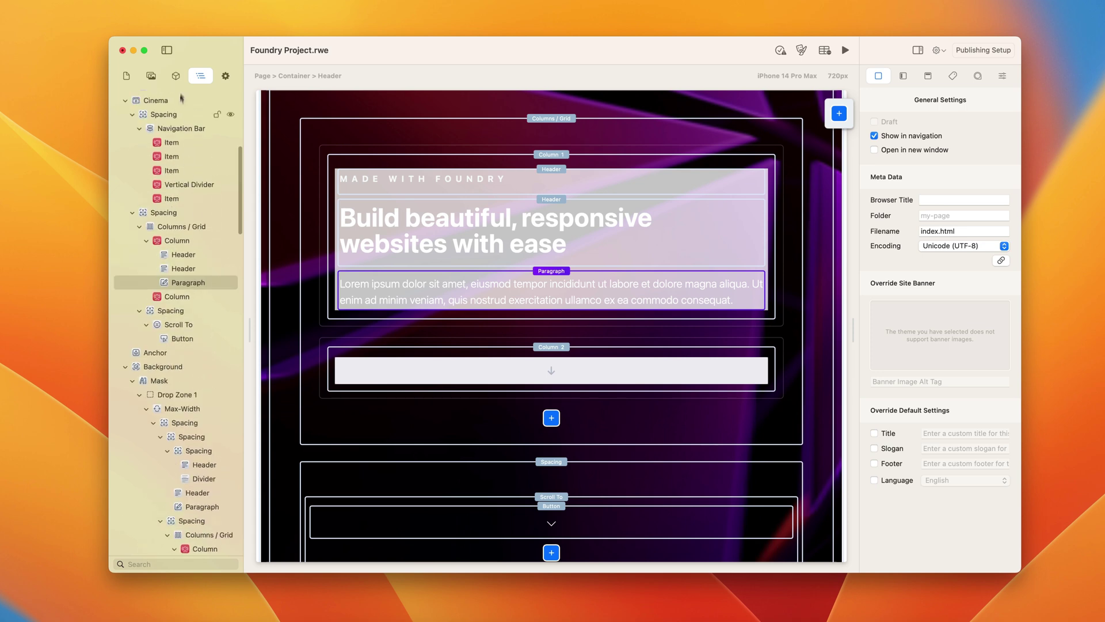
pyautogui.scroll(5, 207, 195)
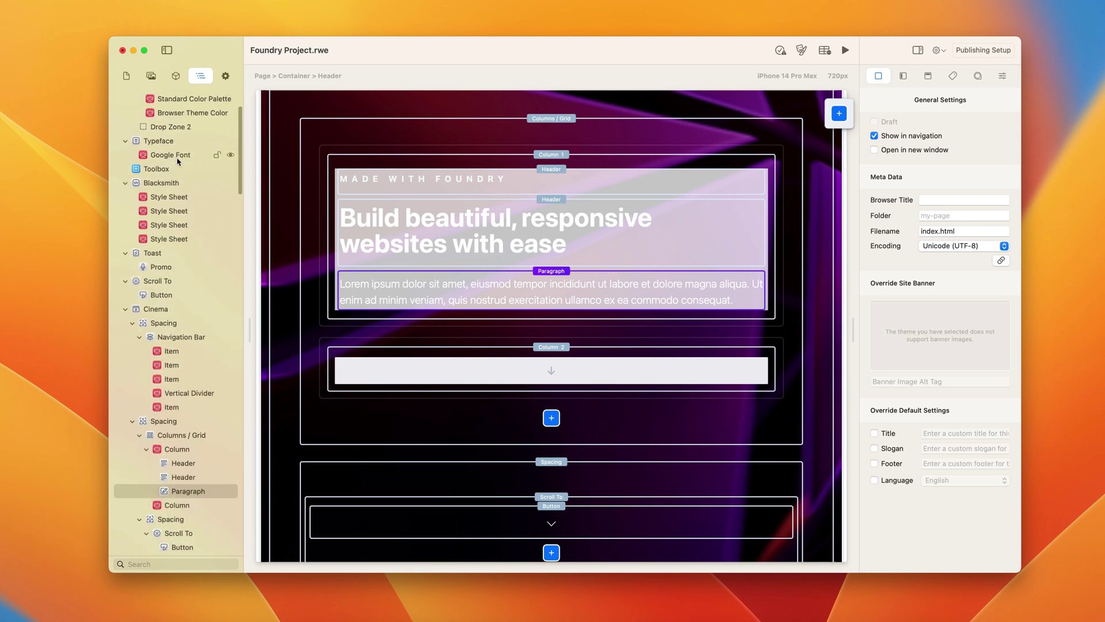
pyautogui.scroll(3, 178, 161)
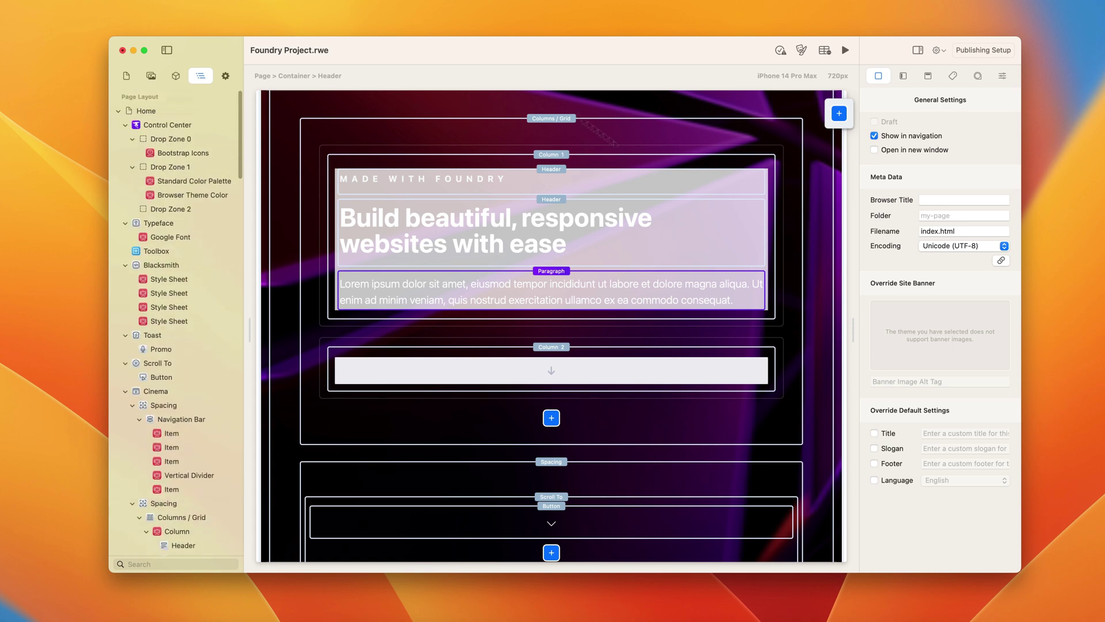
# Open the Banner - 002 page from the page list and start its live preview
pyautogui.click(127, 77)
pyautogui.click(172, 167)
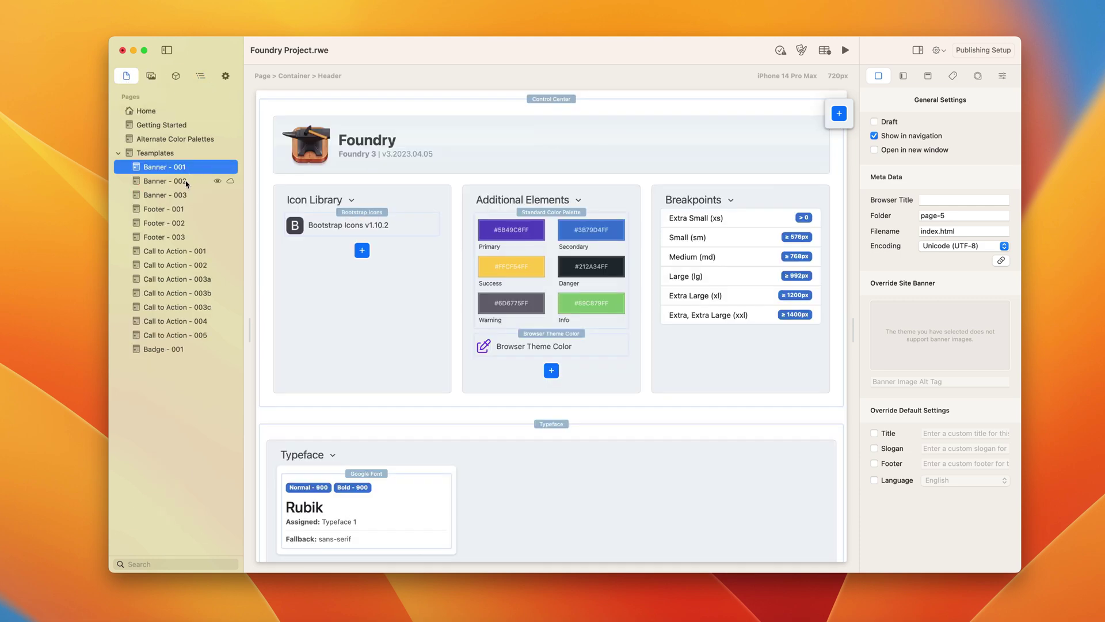
pyautogui.click(172, 181)
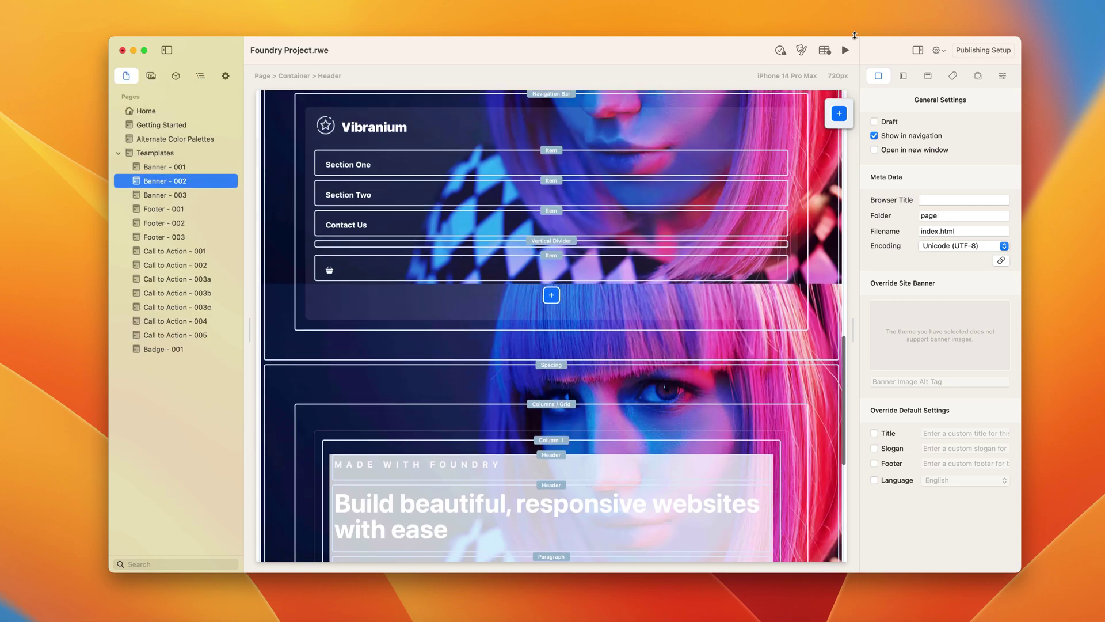
pyautogui.click(845, 50)
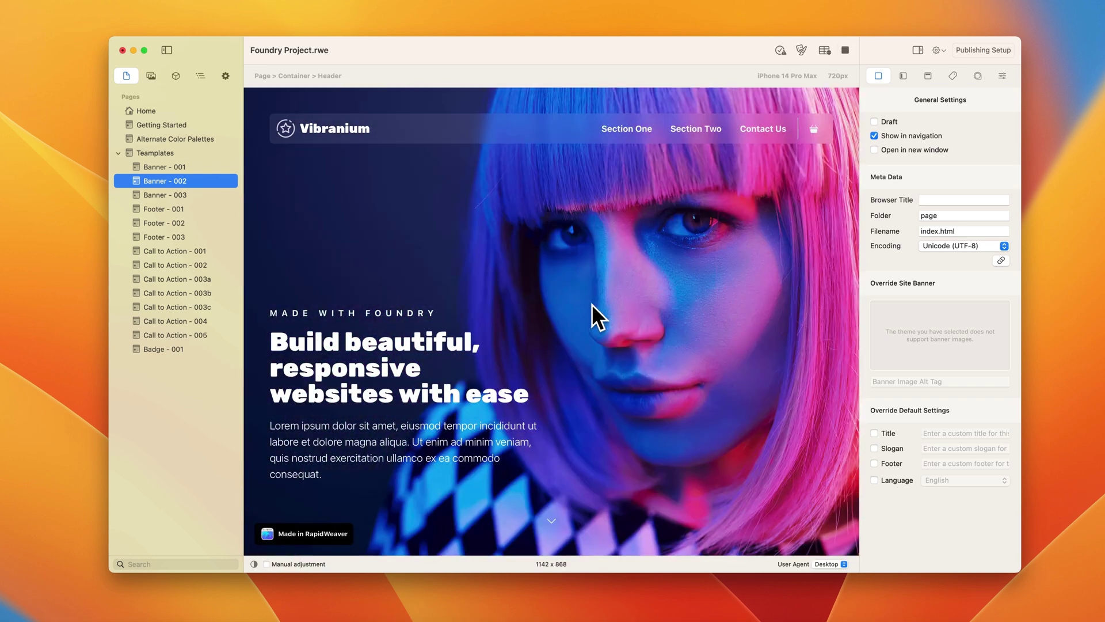
# Browse Banner - 002's layout tree, selecting the MADE WITH FOUNDRY header, big heading, Background and paragraph
pyautogui.click(201, 76)
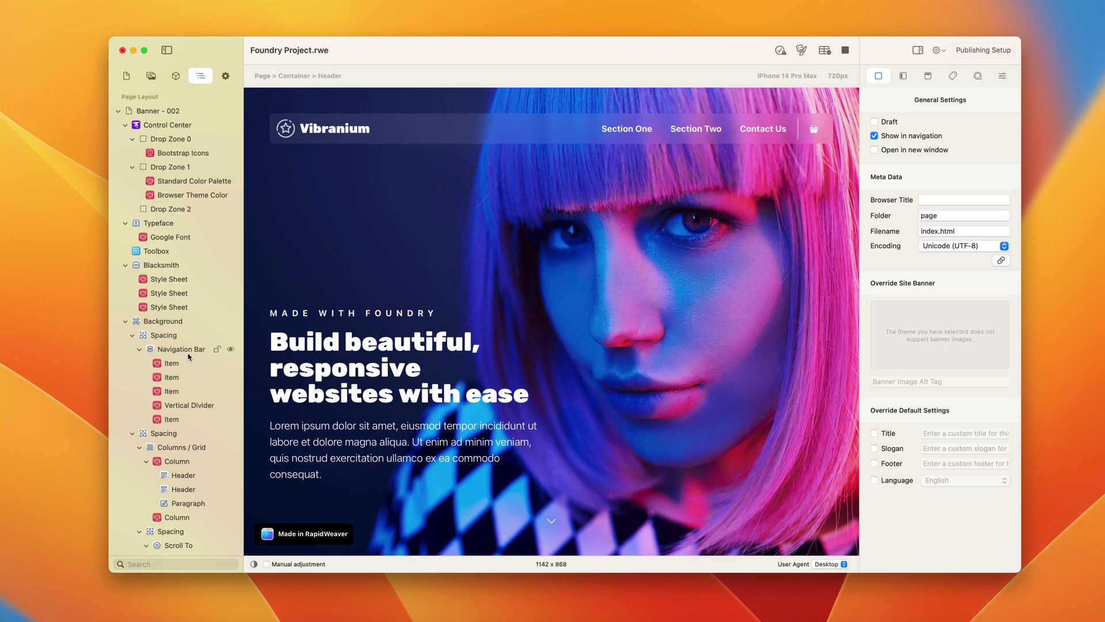
pyautogui.scroll(-2, 190, 358)
pyautogui.click(193, 449)
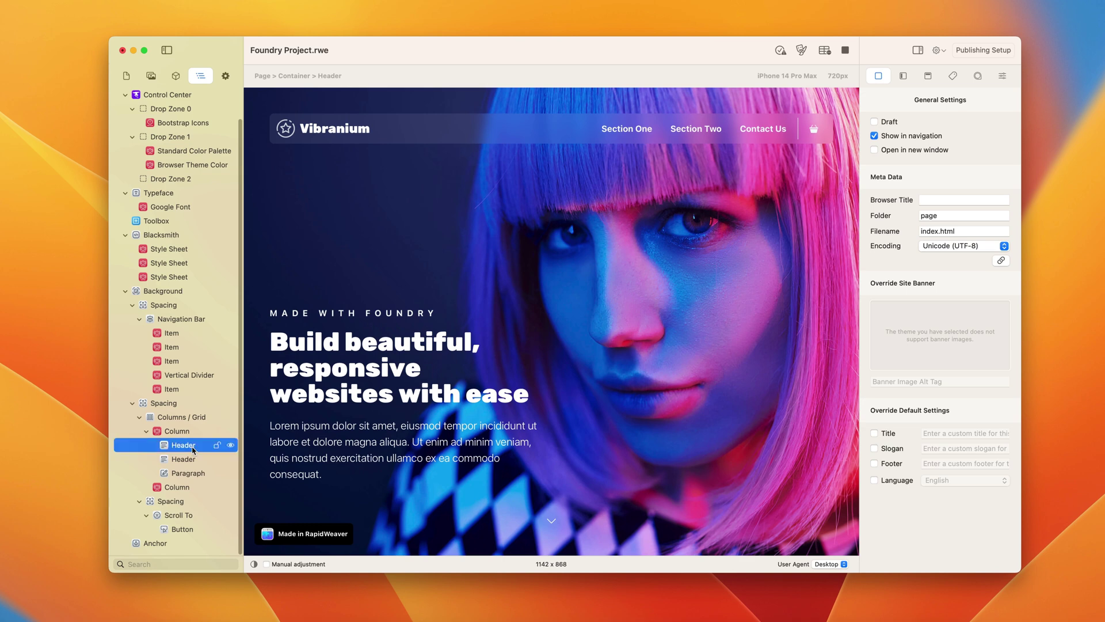
pyautogui.click(193, 460)
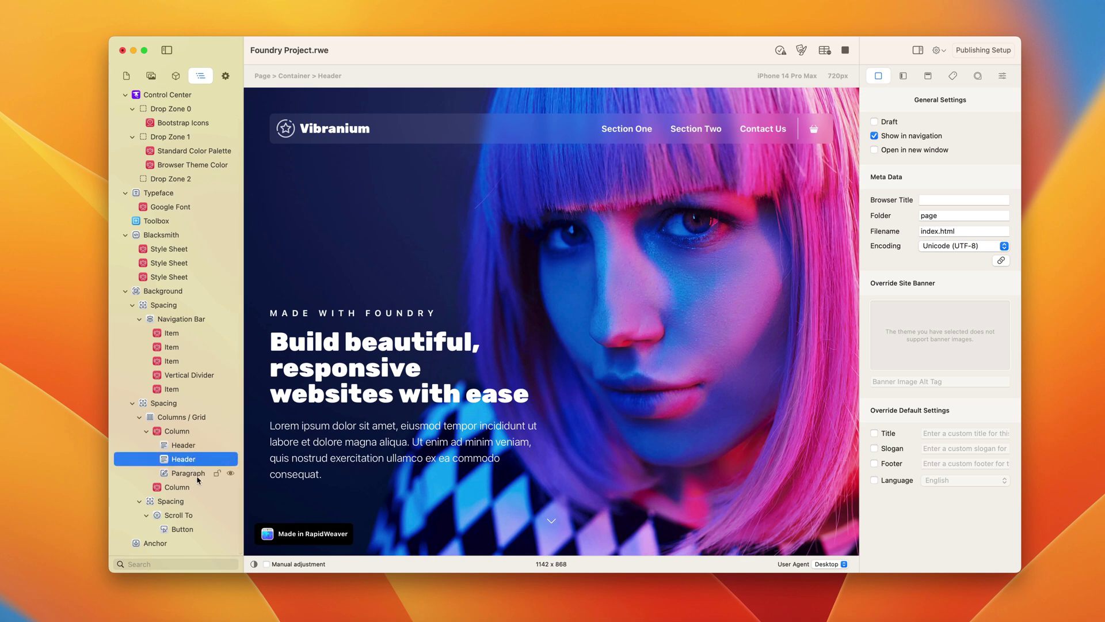
pyautogui.click(164, 292)
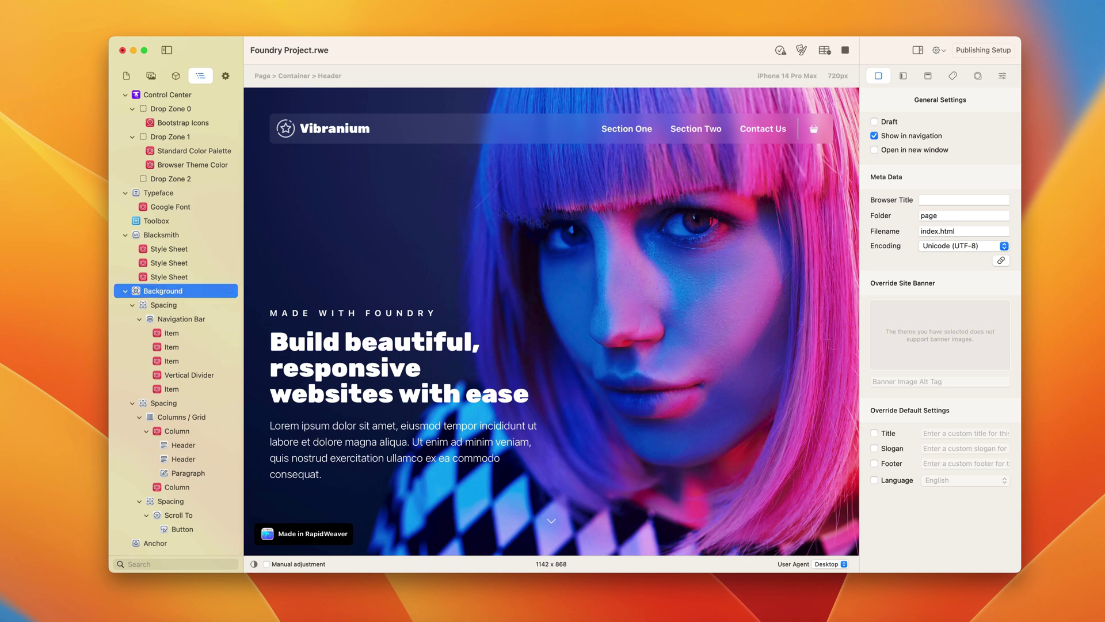
pyautogui.click(179, 446)
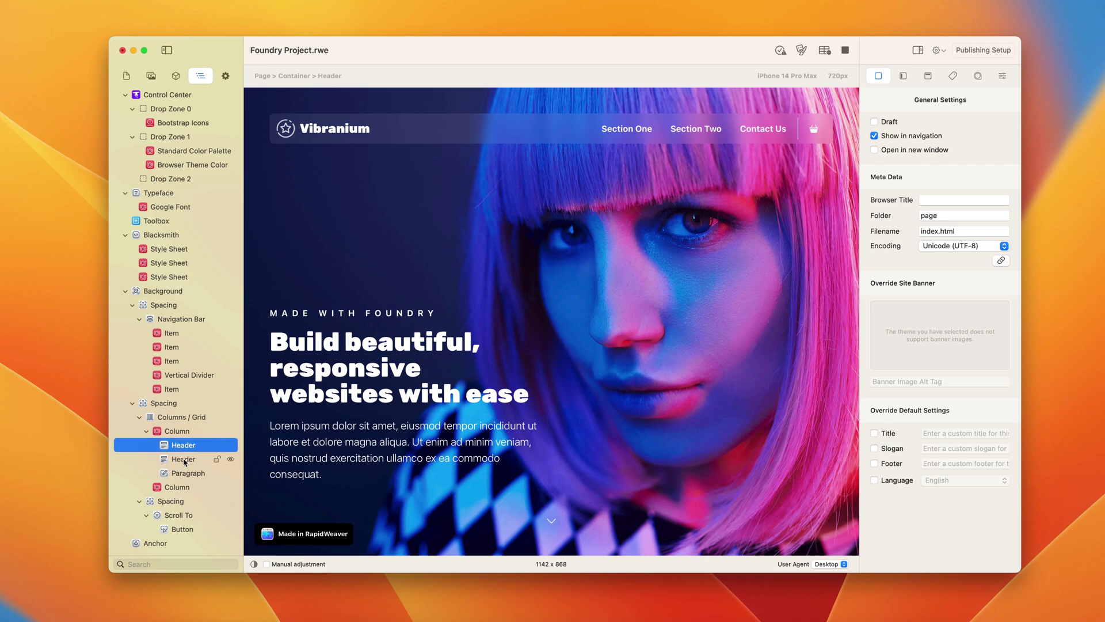
pyautogui.click(184, 461)
pyautogui.click(186, 473)
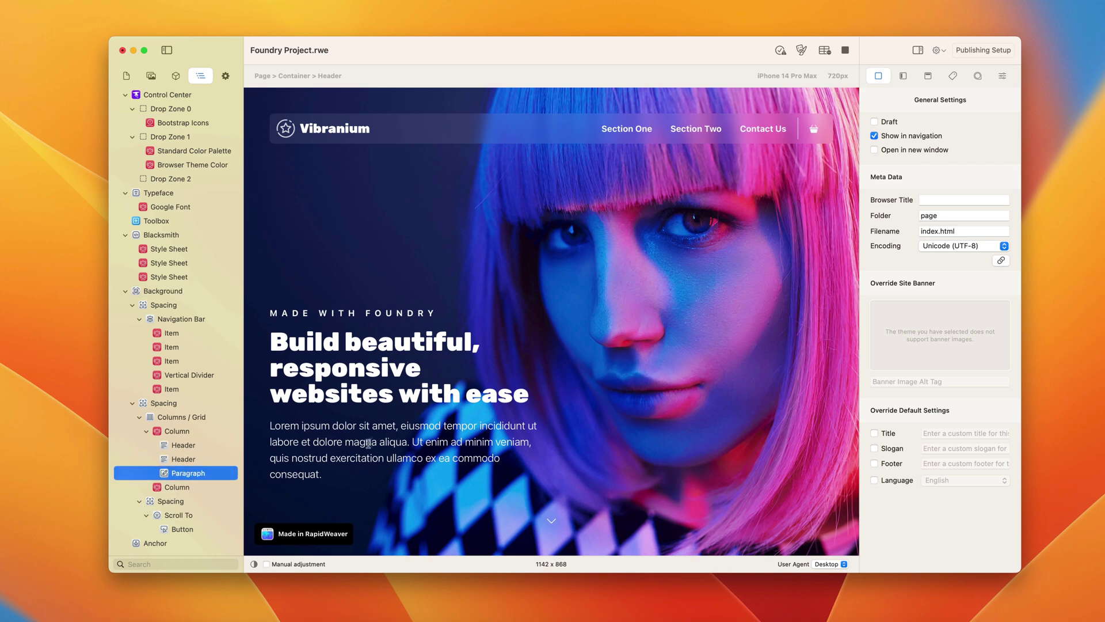
# Inspect each element's detailed style settings, then bring up the Background's type choices
pyautogui.click(1002, 77)
pyautogui.click(177, 458)
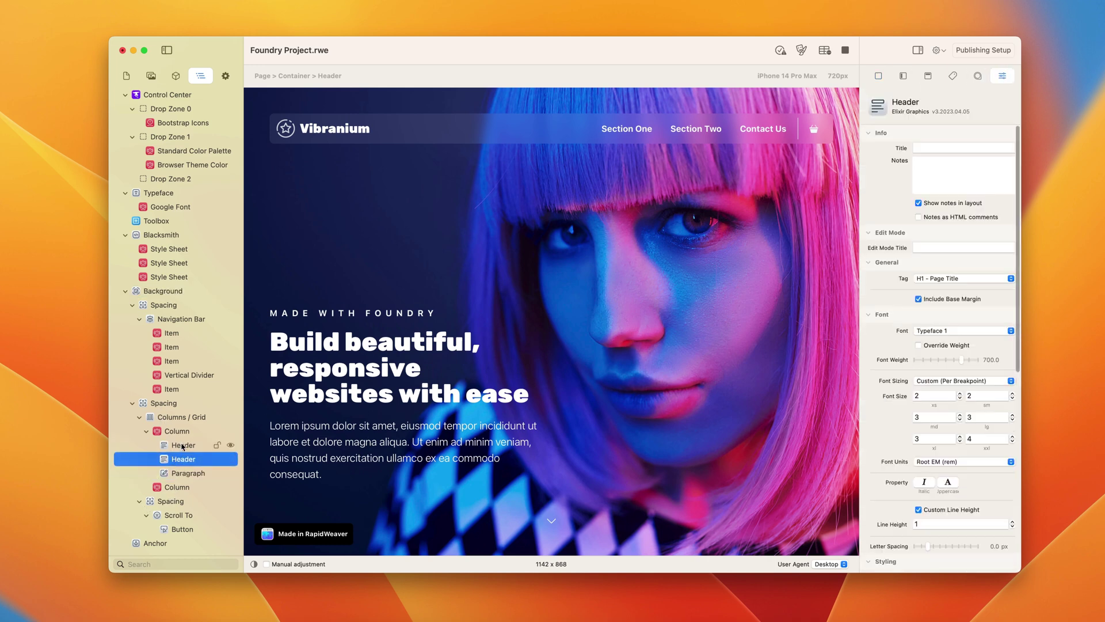
pyautogui.click(182, 446)
pyautogui.click(186, 459)
pyautogui.click(188, 473)
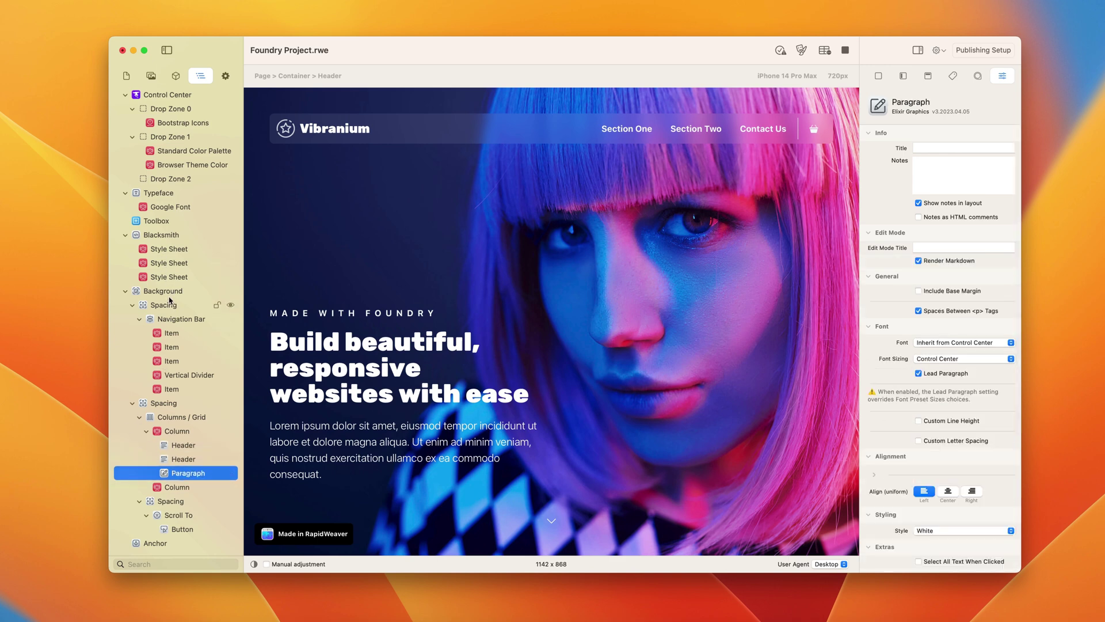
pyautogui.click(170, 295)
pyautogui.click(944, 311)
# Make the Background a linear gradient whose first colour is a dark teal
pyautogui.click(967, 387)
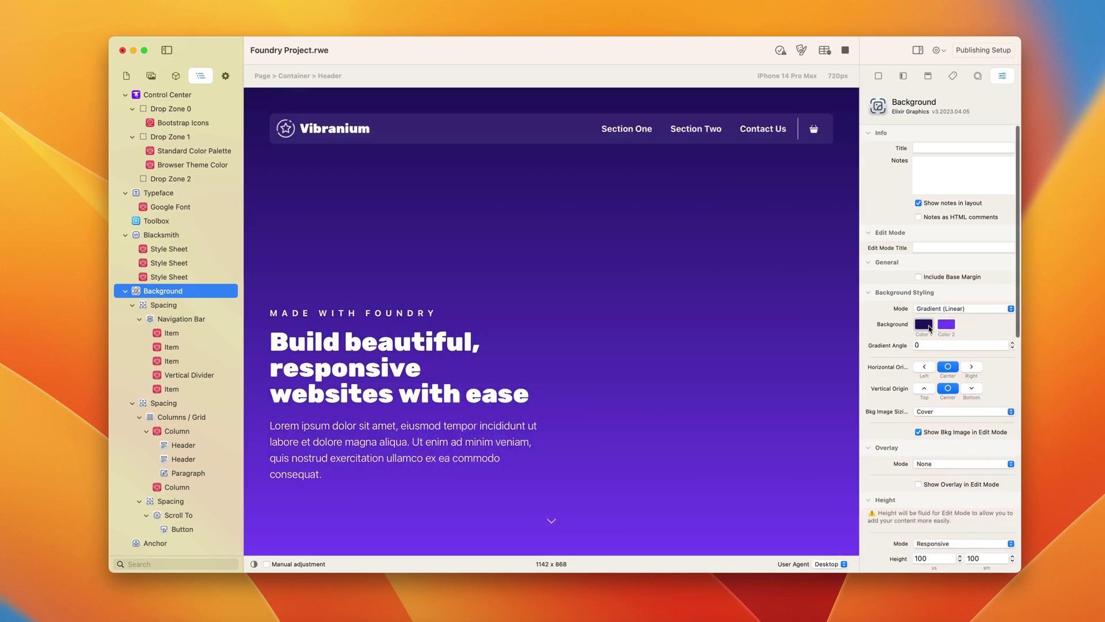
pyautogui.click(923, 325)
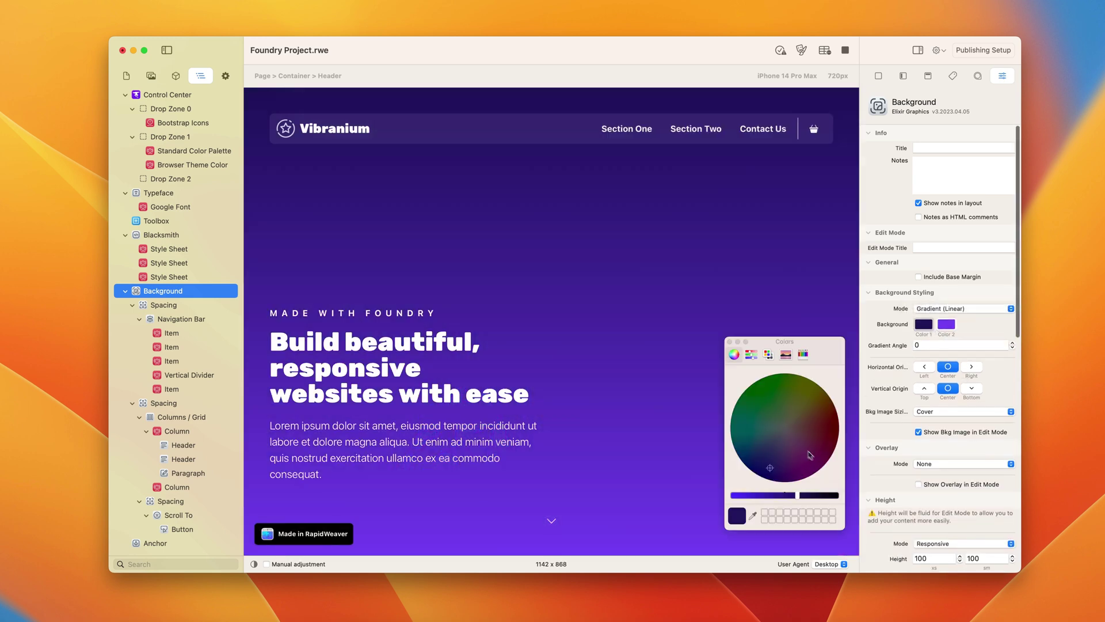
pyautogui.click(733, 423)
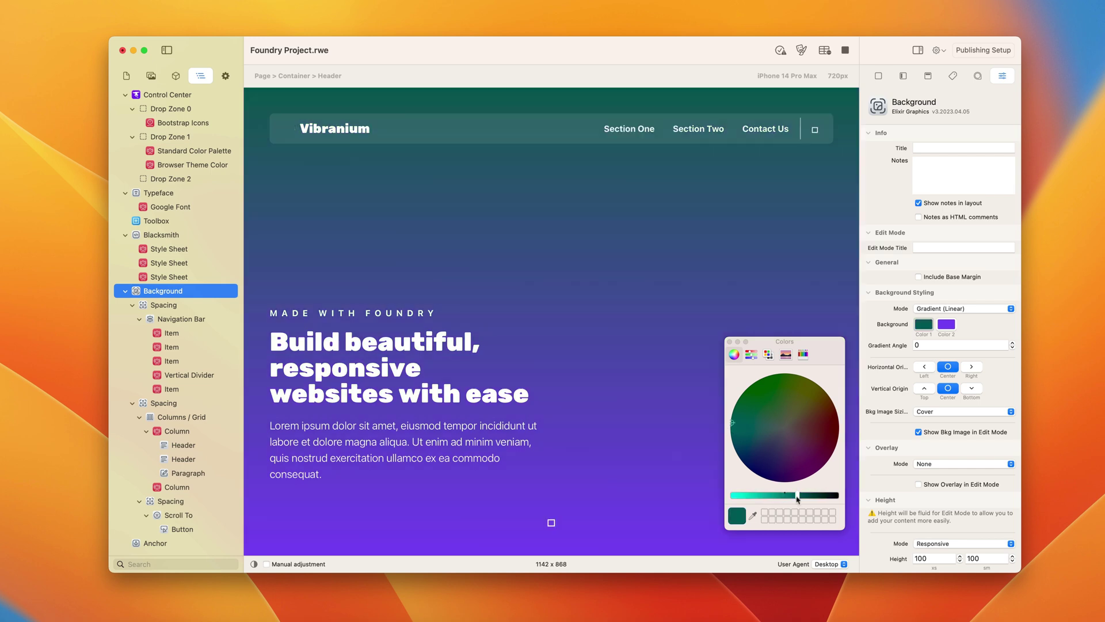
pyautogui.moveTo(797, 495); pyautogui.dragTo(767, 495)
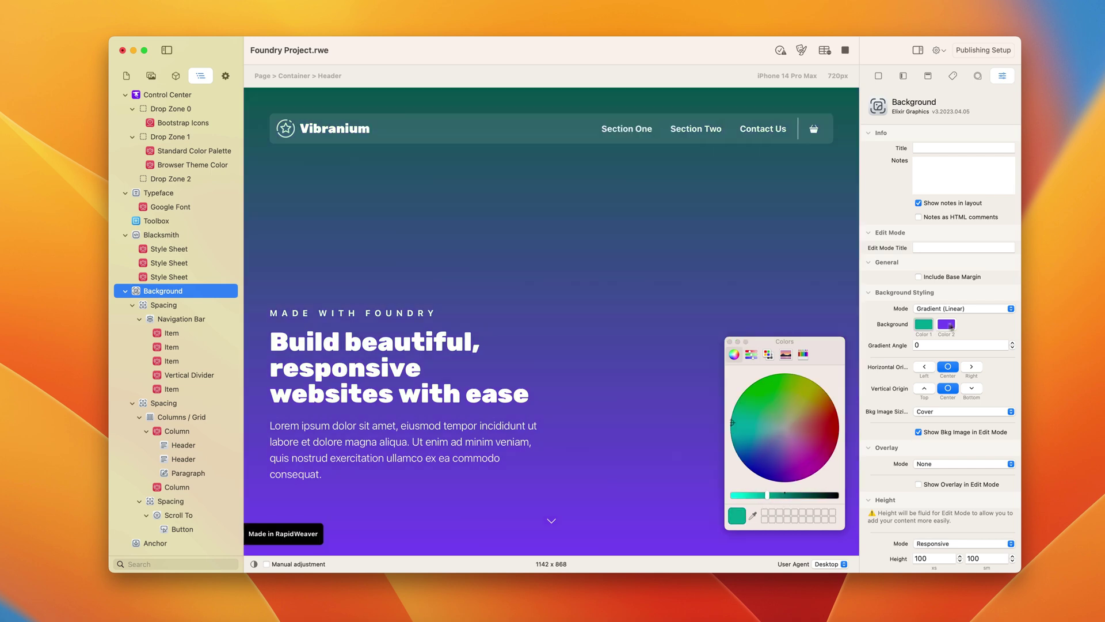
# Set the gradient's second colour to teal and darken it
pyautogui.click(946, 324)
pyautogui.click(733, 427)
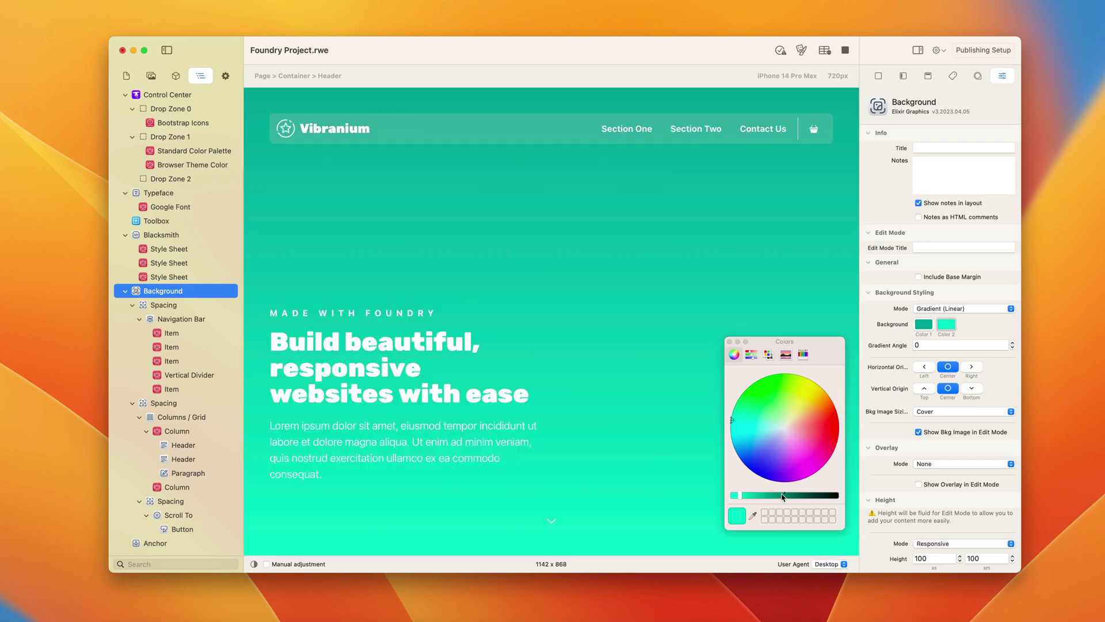
pyautogui.click(783, 496)
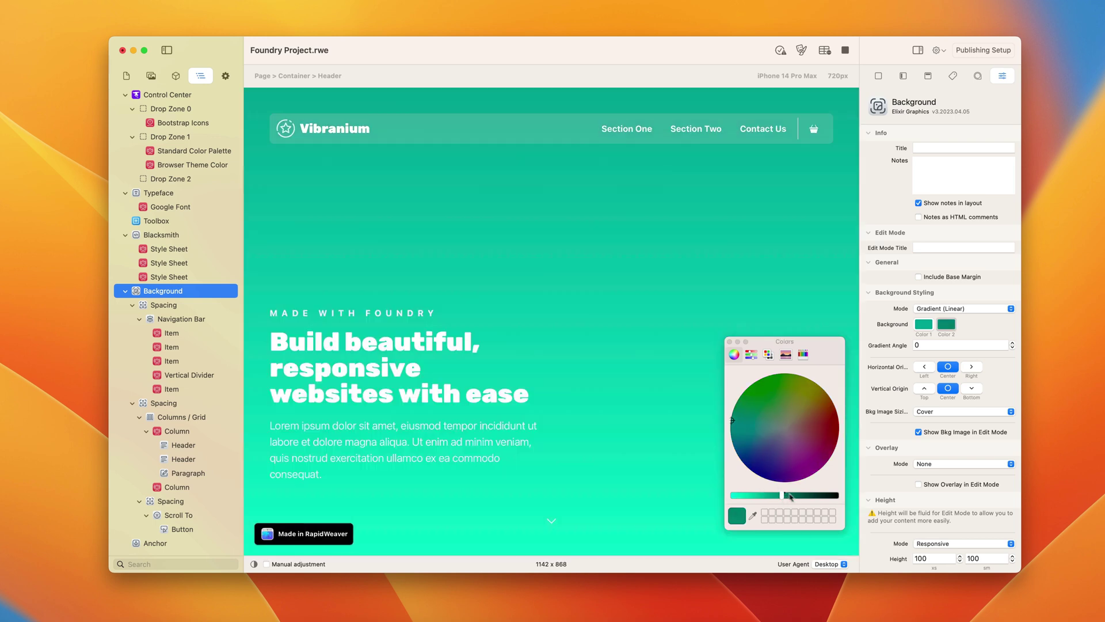
pyautogui.moveTo(792, 497); pyautogui.dragTo(795, 496)
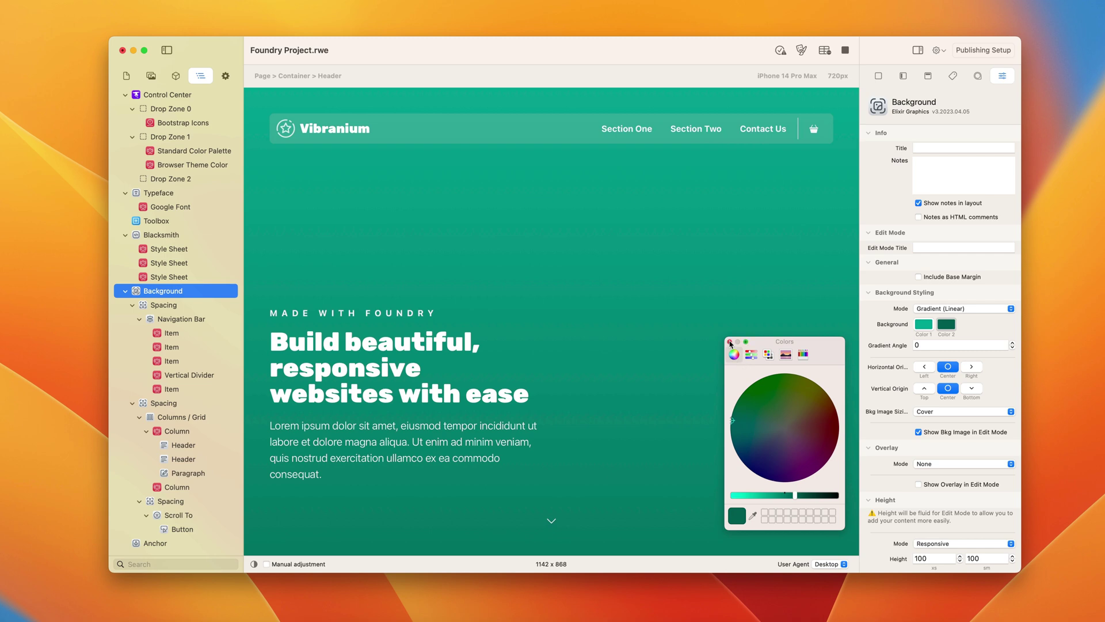
# Move the MADE WITH FOUNDRY header below the headline in the layers list
pyautogui.click(730, 342)
pyautogui.click(190, 446)
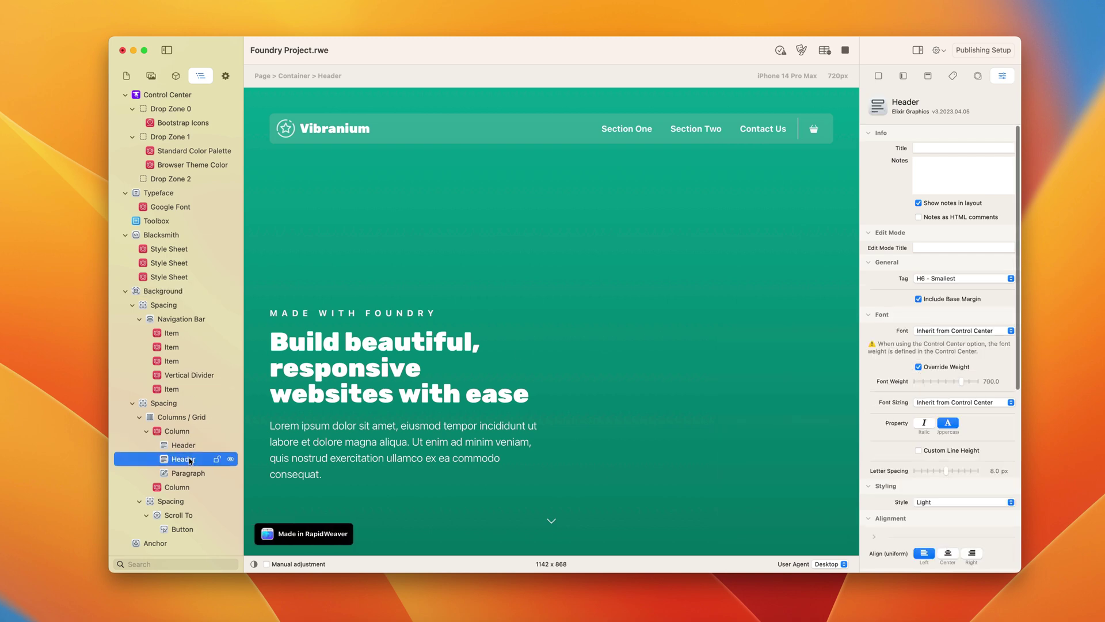
pyautogui.click(191, 474)
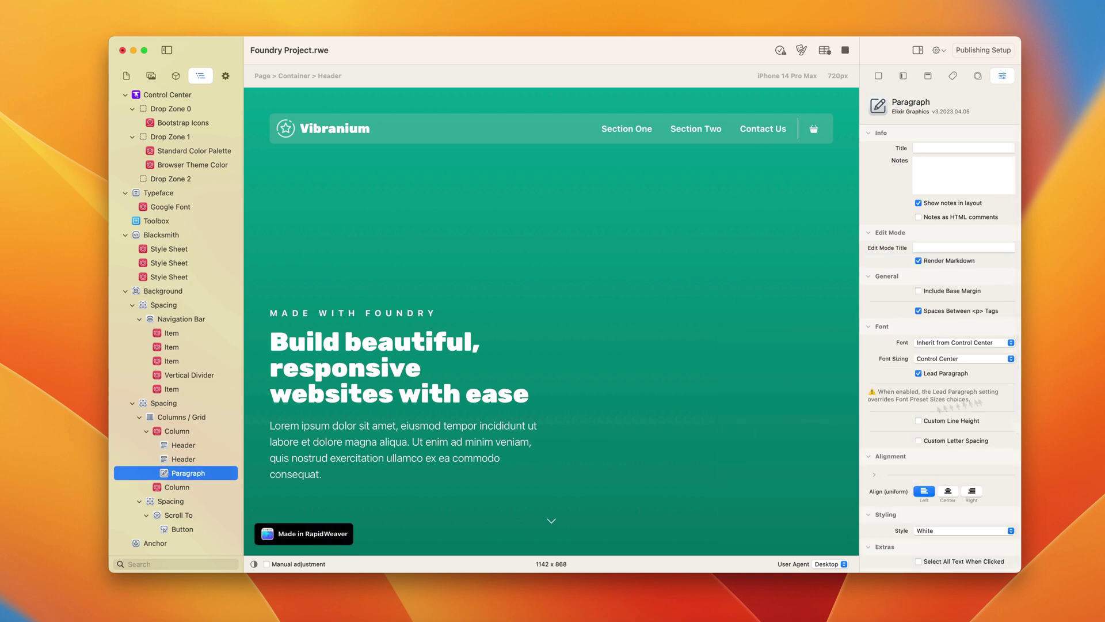
pyautogui.moveTo(183, 444); pyautogui.dragTo(195, 477)
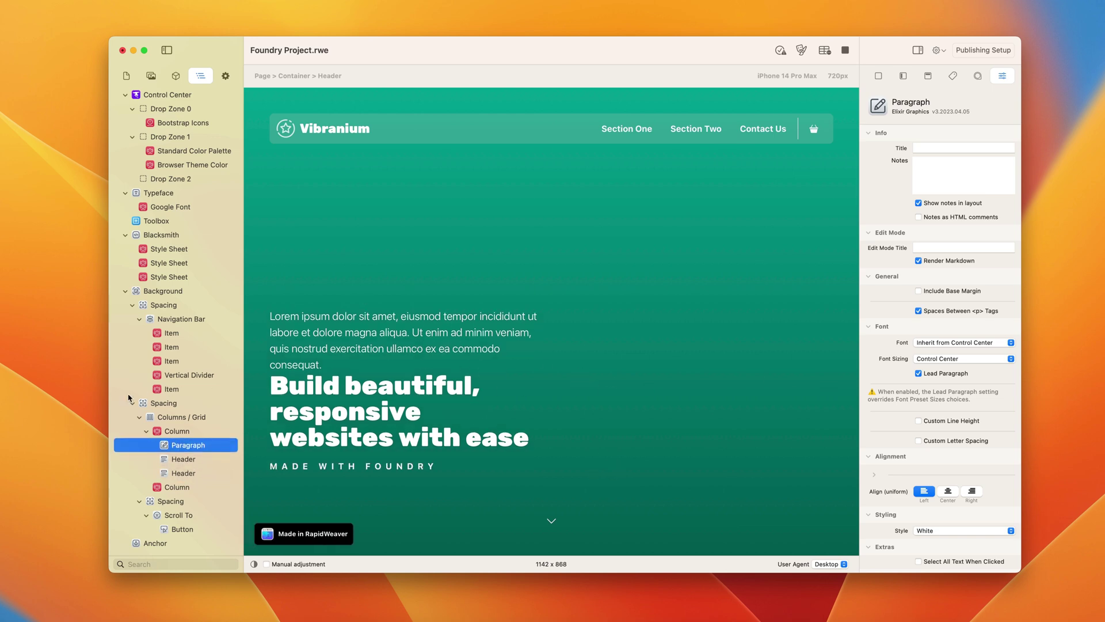
# Review the headline and paragraph settings, then leave live preview for edit view
pyautogui.click(185, 459)
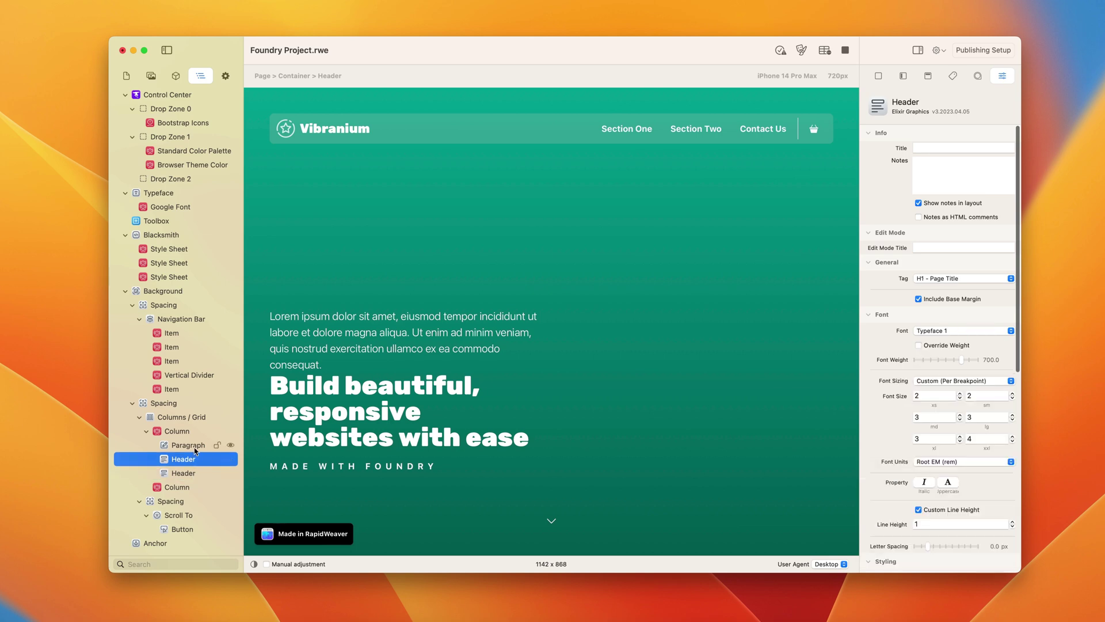
pyautogui.click(188, 446)
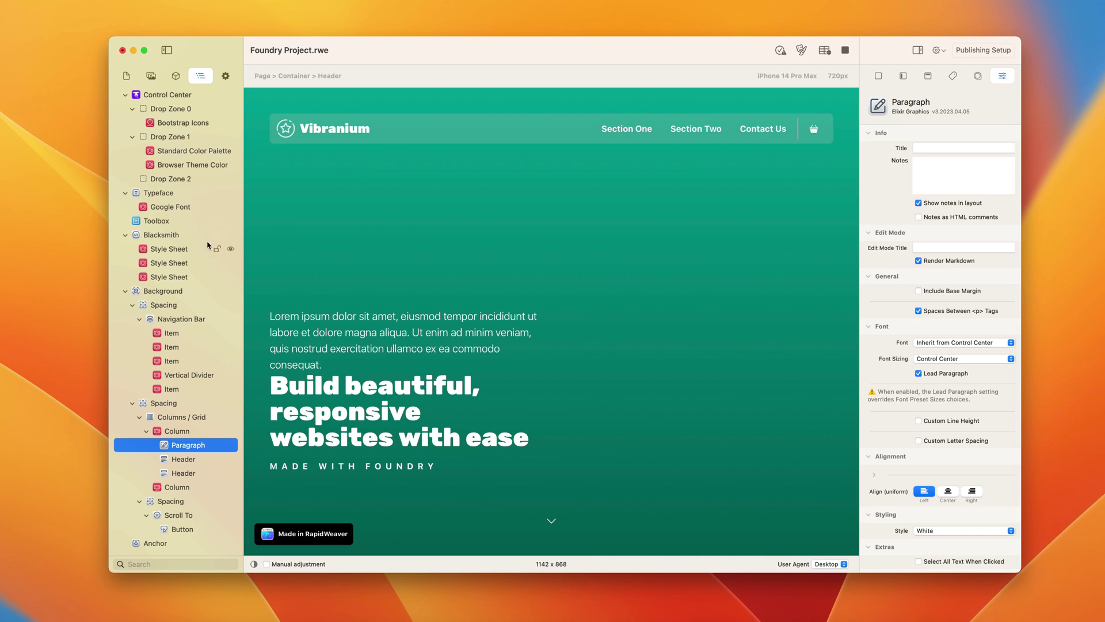
pyautogui.scroll(2, 204, 426)
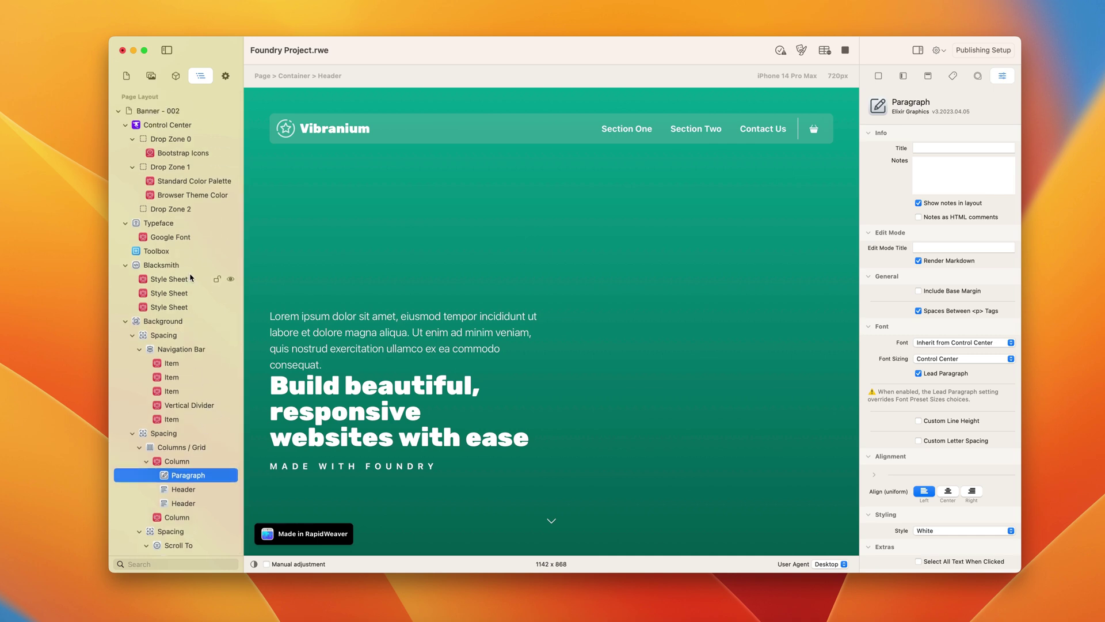
pyautogui.click(846, 51)
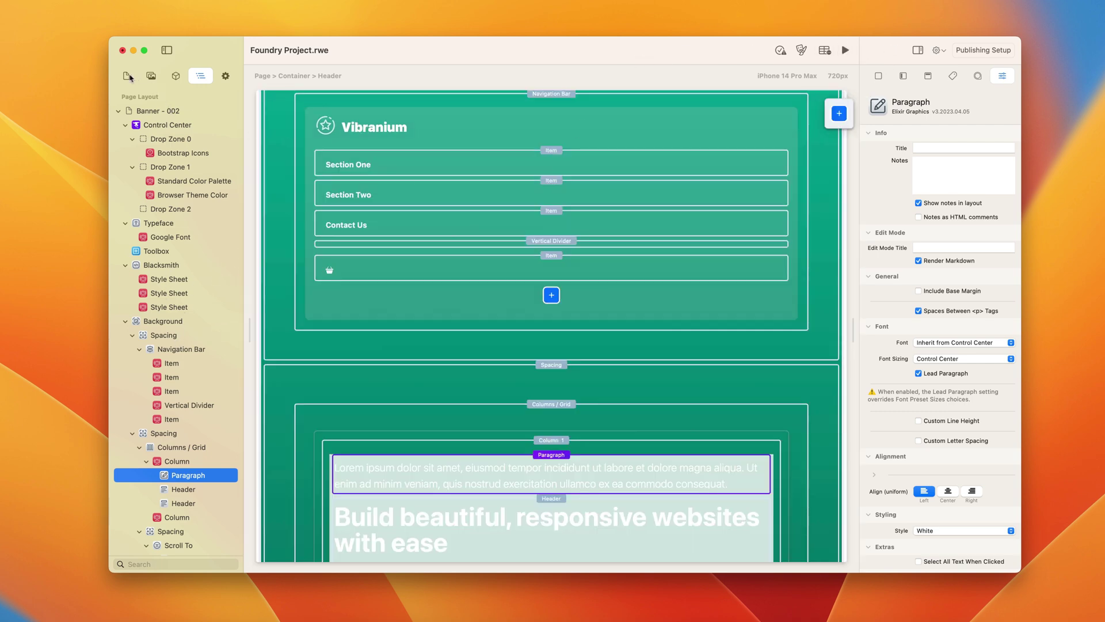
# On the Home page, select the Standard Color Palette and Control Center, then show the Foundry 3 components
pyautogui.click(126, 76)
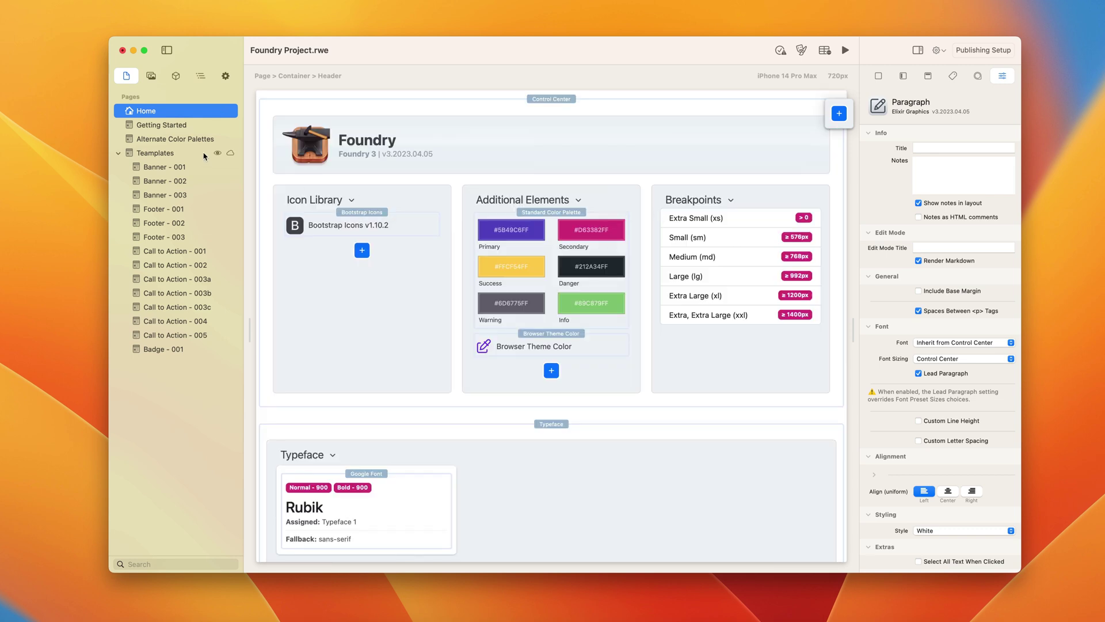
pyautogui.click(522, 227)
pyautogui.click(686, 252)
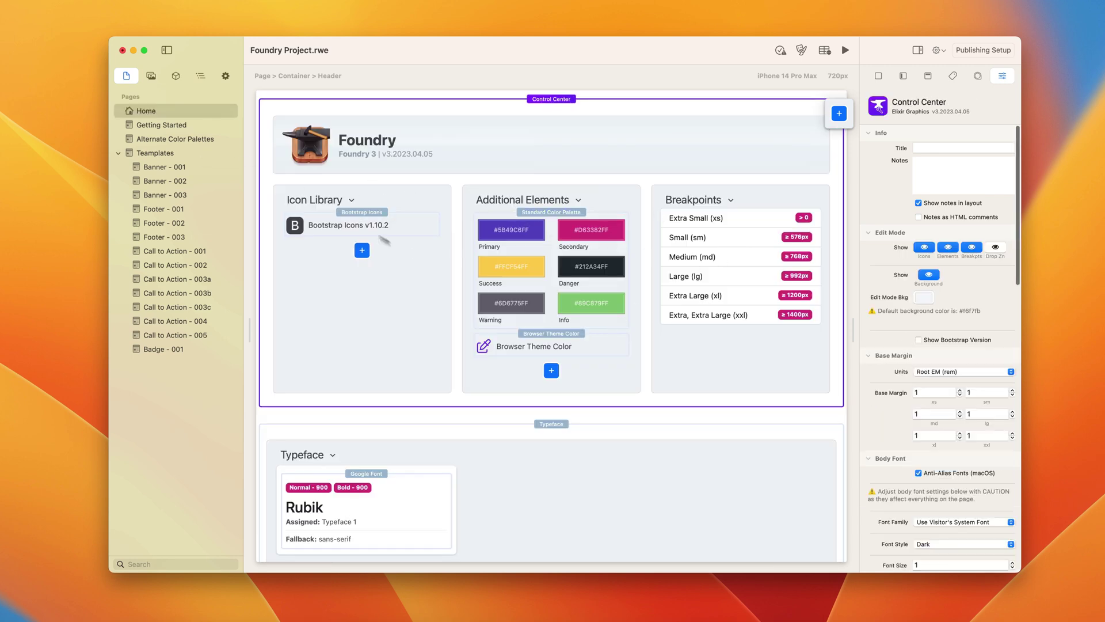
pyautogui.click(176, 76)
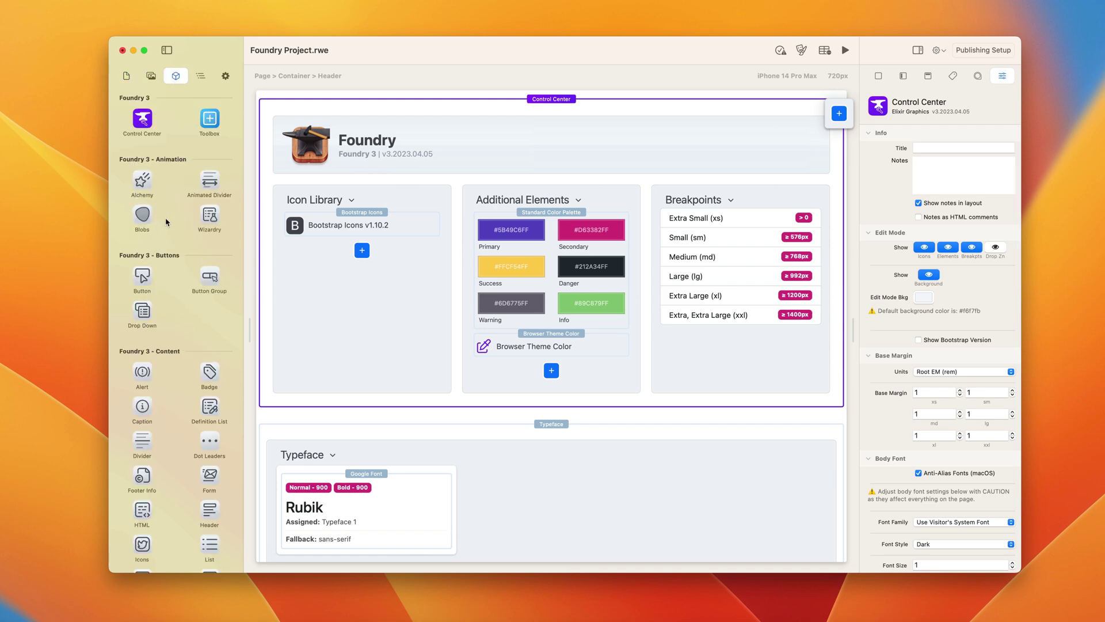
# Scroll the Home page, select a Navigation Bar Background style sheet and start placing an Alert
pyautogui.scroll(-3, 186, 284)
pyautogui.scroll(-8, 186, 283)
pyautogui.scroll(10, 187, 288)
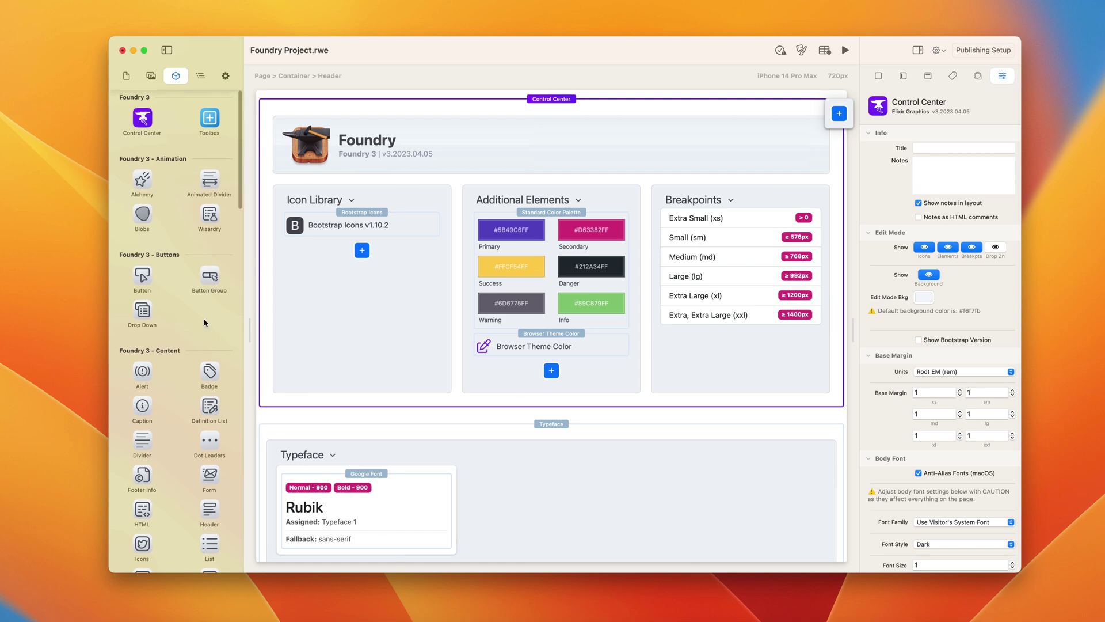
pyautogui.scroll(-10, 427, 369)
pyautogui.click(352, 325)
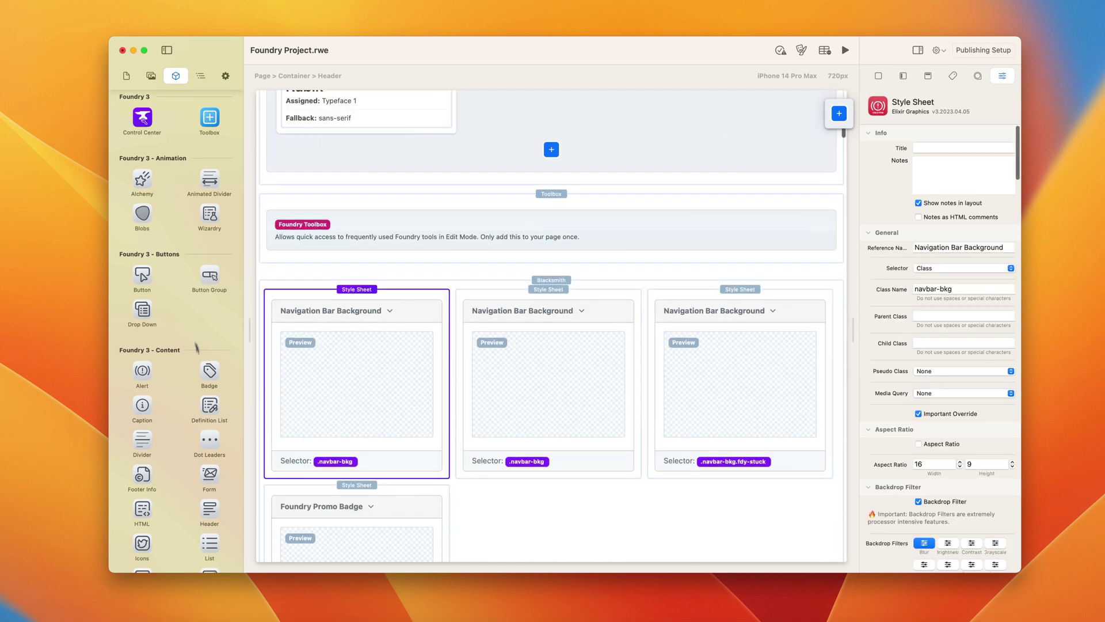
pyautogui.moveTo(142, 370)
pyautogui.mouseDown()
pyautogui.moveTo(385, 290)
pyautogui.moveTo(144, 380)
pyautogui.mouseUp()
# Drag a Badge and a Definition List onto the canvas just above the Toolbox
pyautogui.scroll(1, 207, 371)
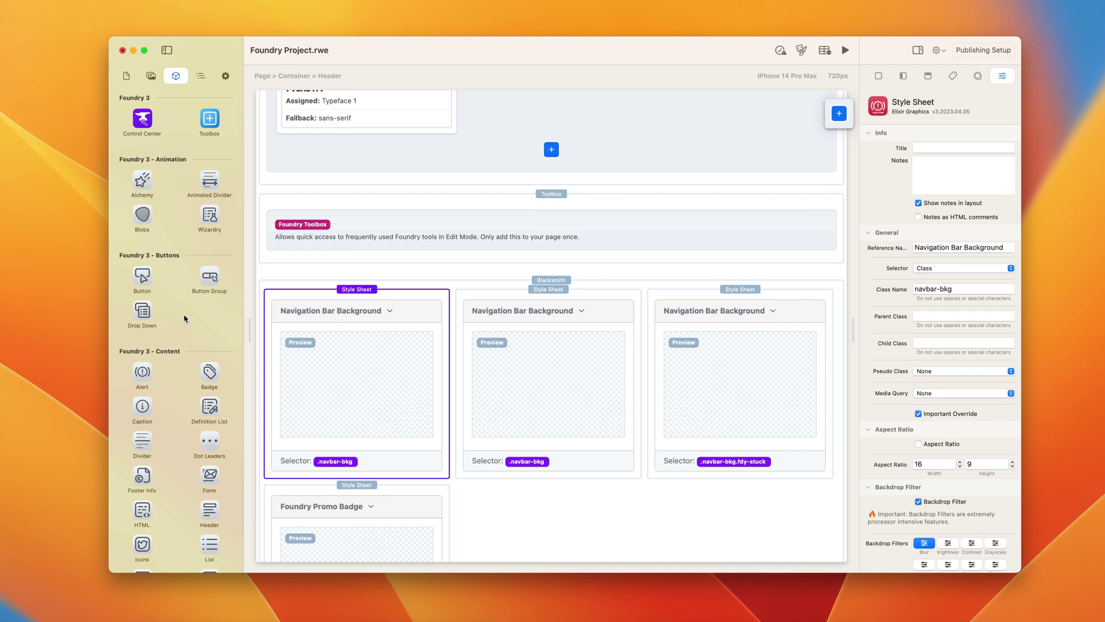
pyautogui.scroll(-10, 190, 313)
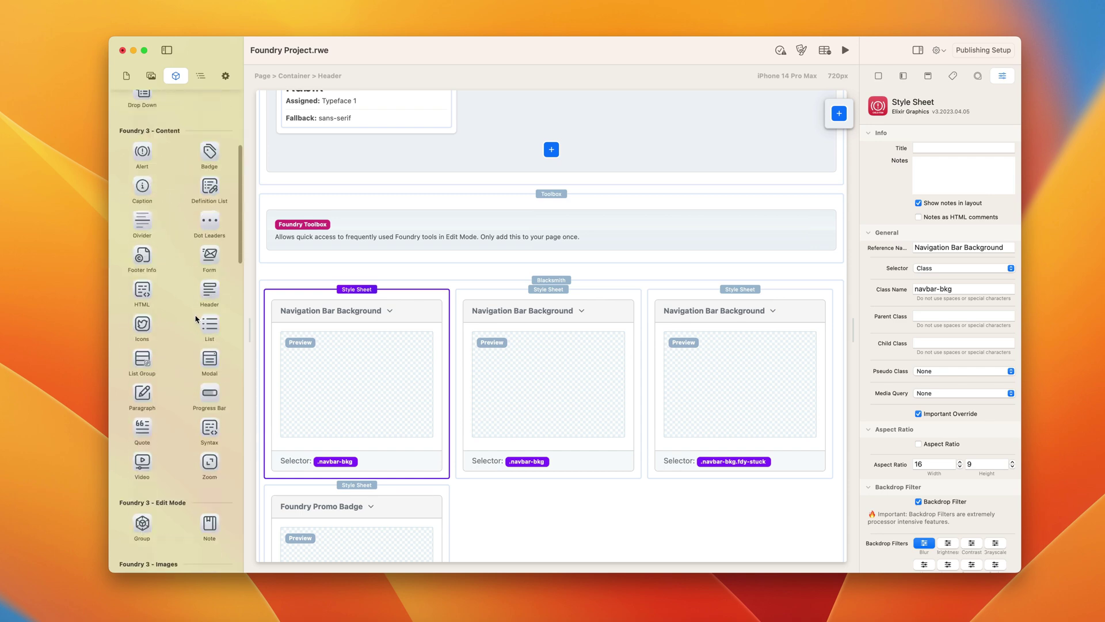
pyautogui.scroll(-3, 197, 325)
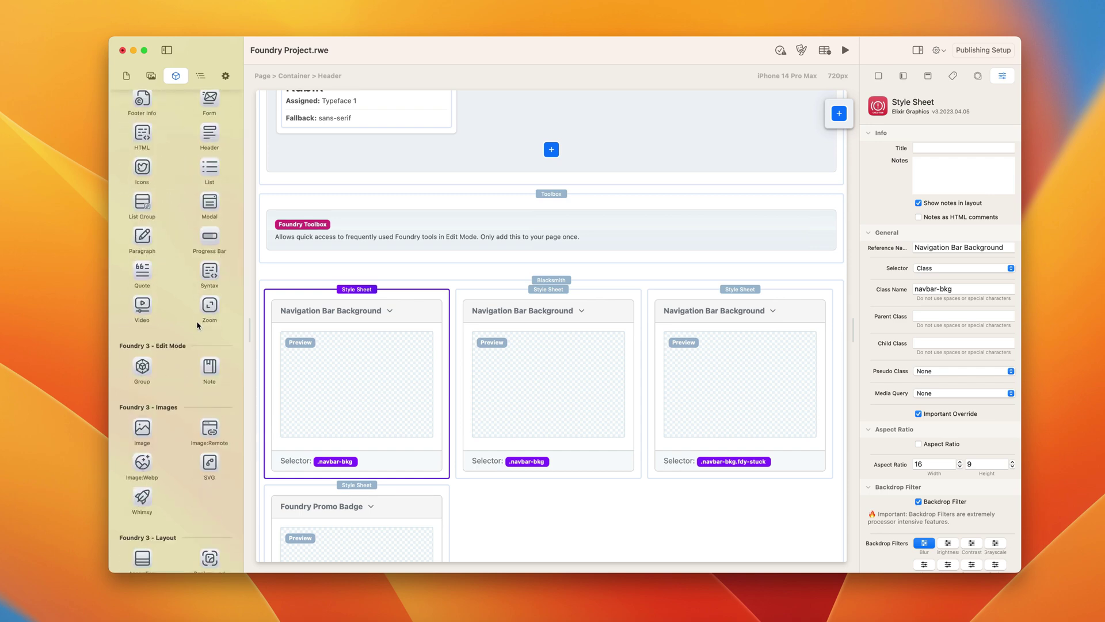
pyautogui.scroll(-2, 198, 325)
pyautogui.scroll(15, 197, 325)
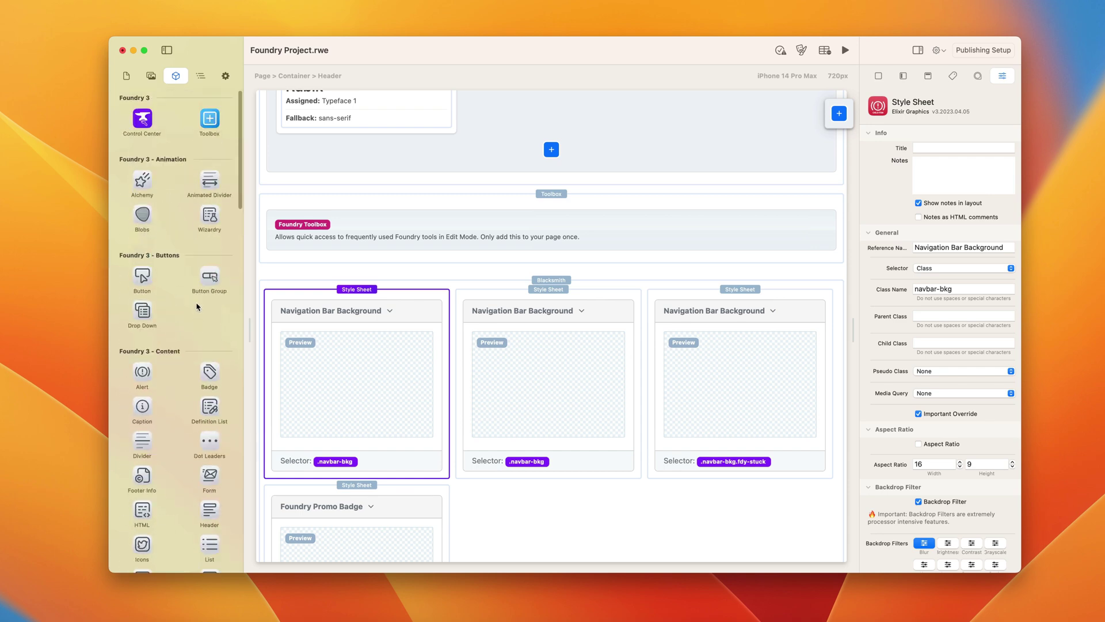
pyautogui.moveTo(209, 374); pyautogui.dragTo(518, 207)
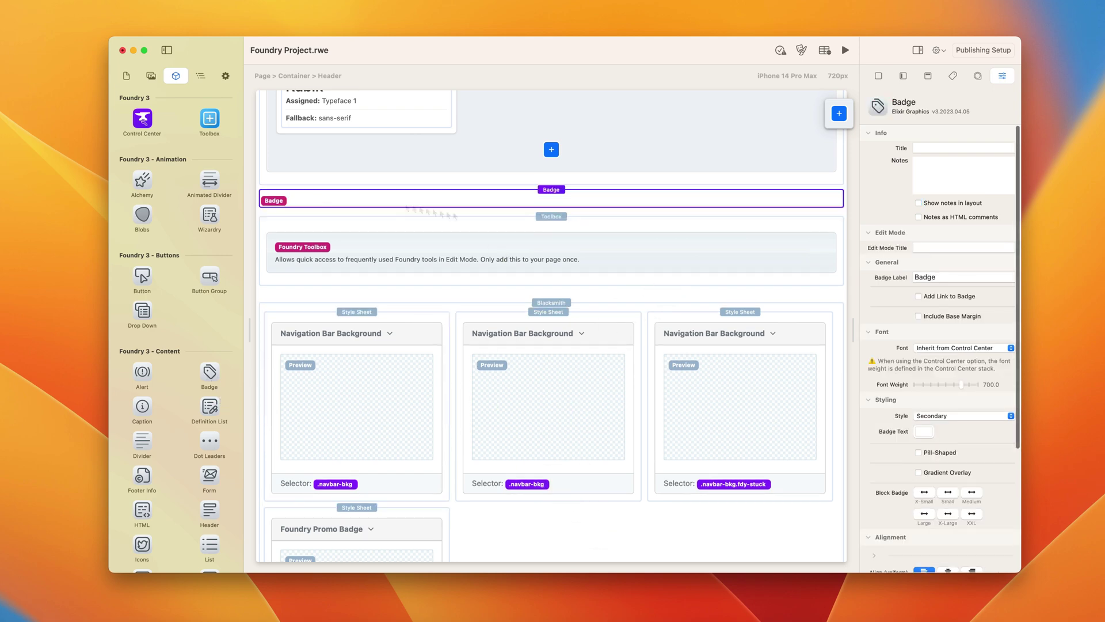
pyautogui.moveTo(210, 406); pyautogui.dragTo(434, 216)
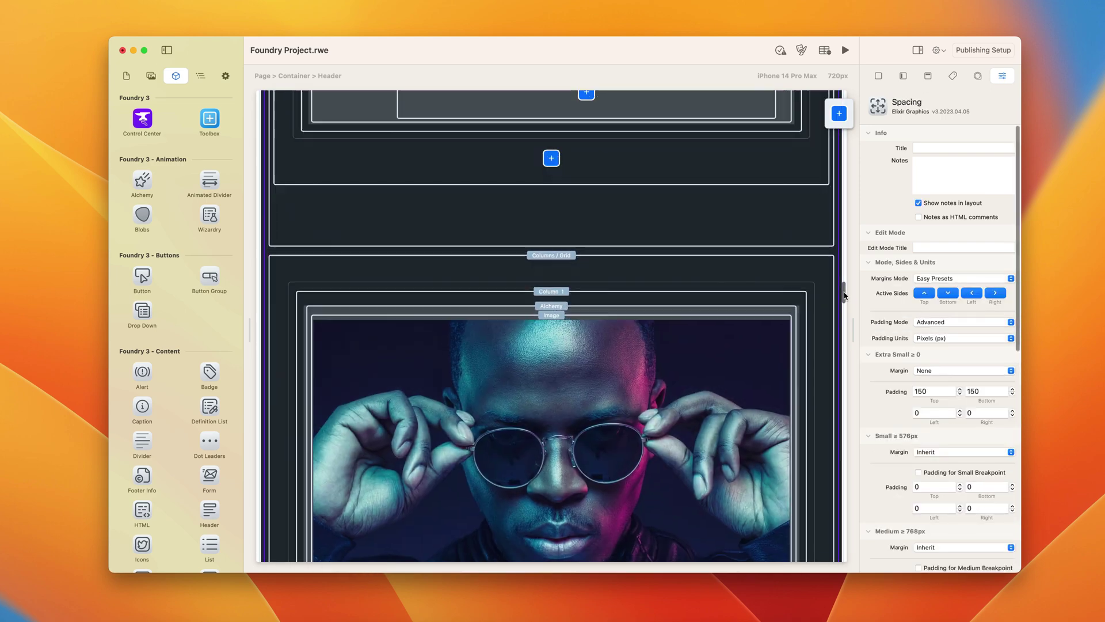
pyautogui.scroll(-10, 843, 295)
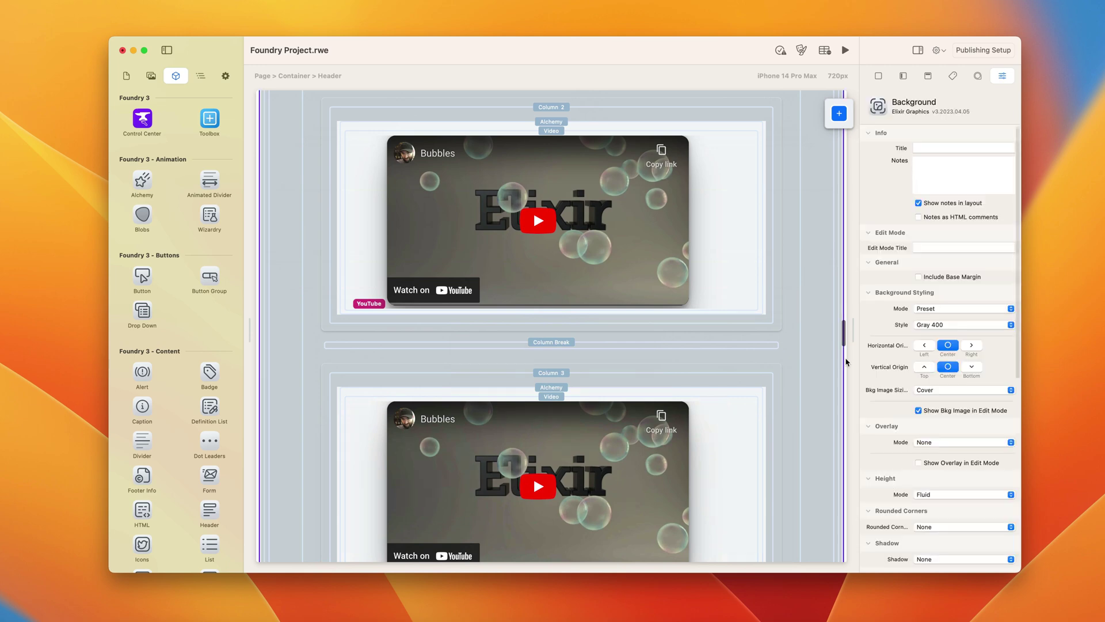
pyautogui.scroll(-10, 847, 362)
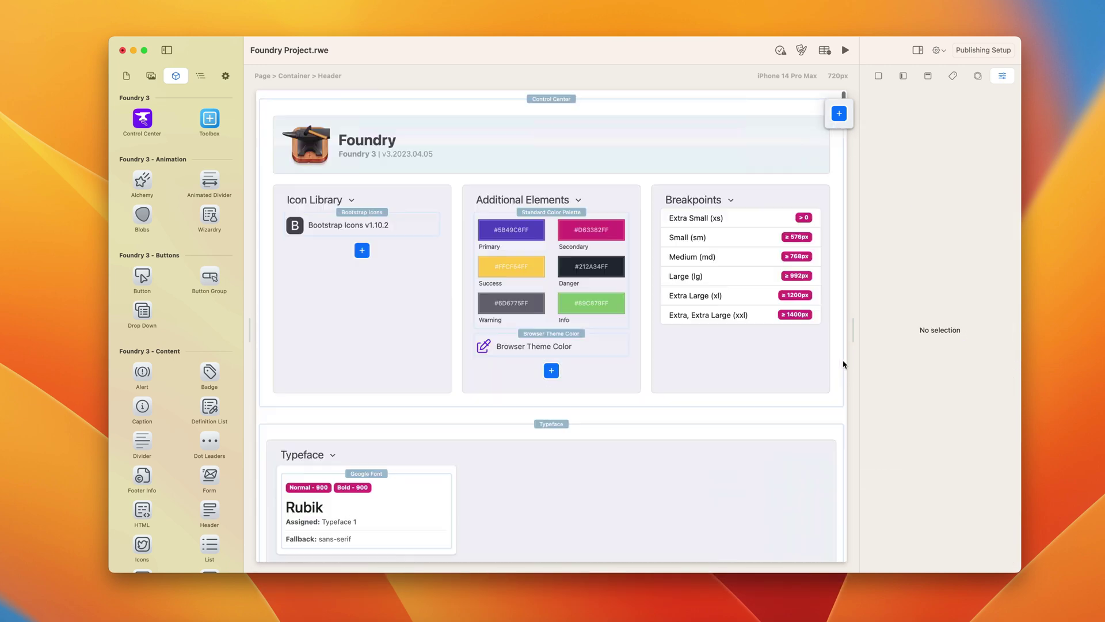
# Try adding a Wizardry animation, view the Home layout outline, and return to the Pages list
pyautogui.moveTo(212, 217); pyautogui.dragTo(349, 363)
pyautogui.click(201, 76)
pyautogui.click(126, 76)
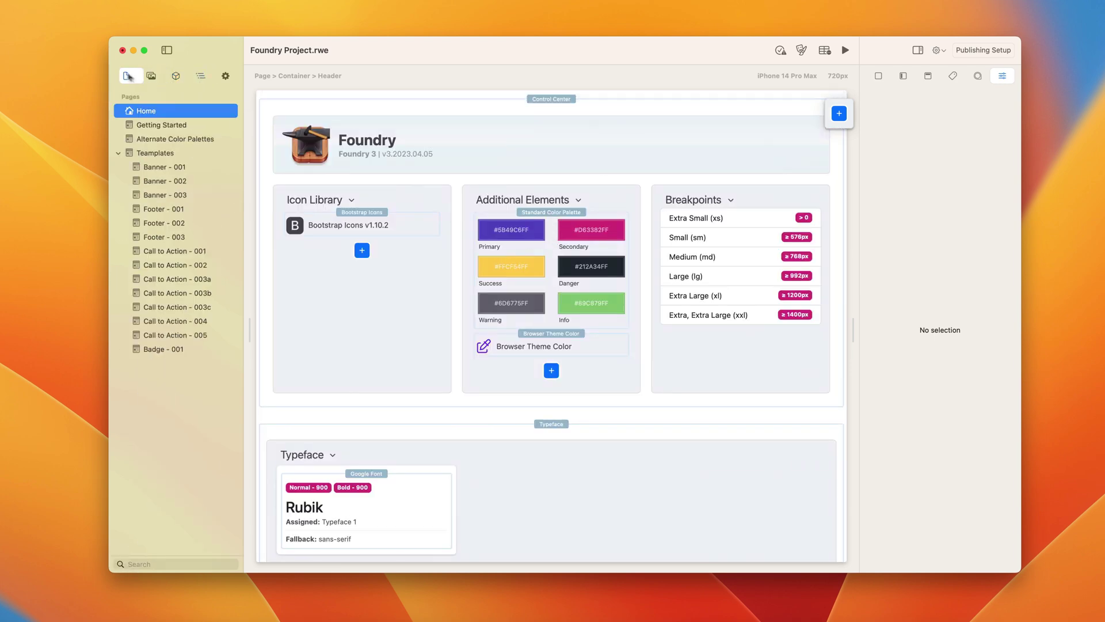
pyautogui.click(151, 76)
pyautogui.click(175, 76)
pyautogui.click(200, 76)
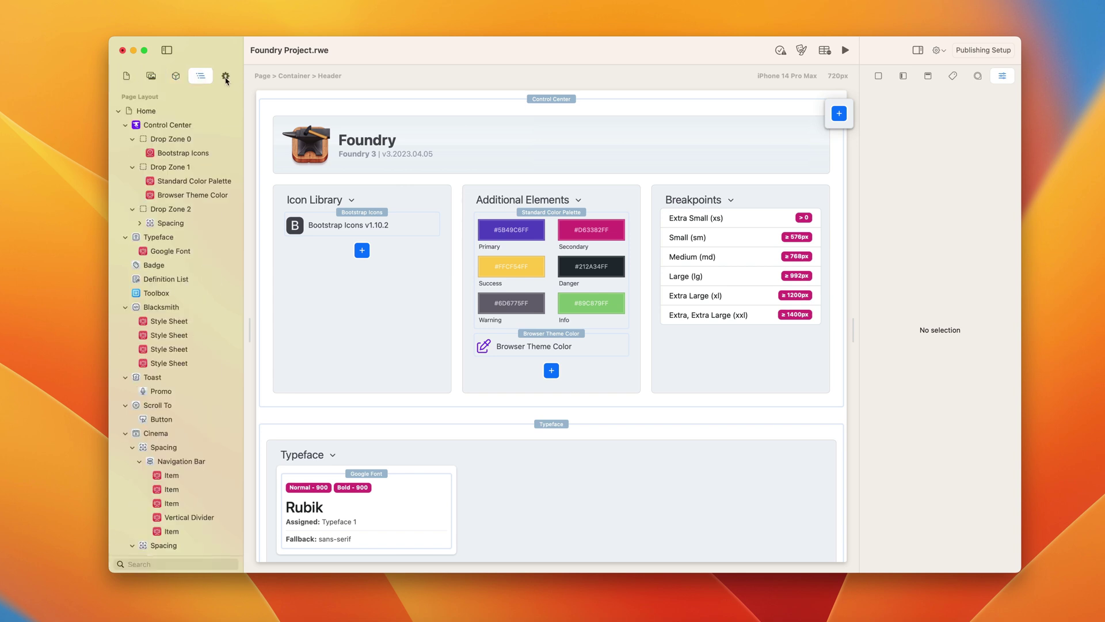
pyautogui.click(127, 76)
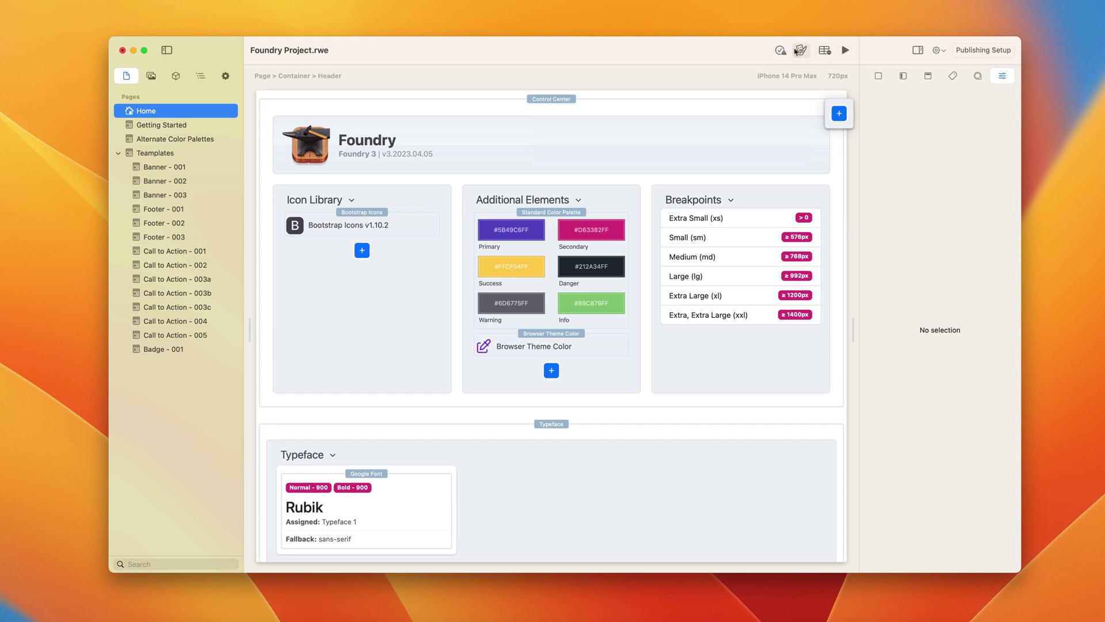
# Preview the Vibranium page live, then switch back to editing
pyautogui.click(845, 51)
pyautogui.click(844, 51)
# Close Foundry without saving, open Realmac Site, and enlarge its window and page preview
pyautogui.click(123, 51)
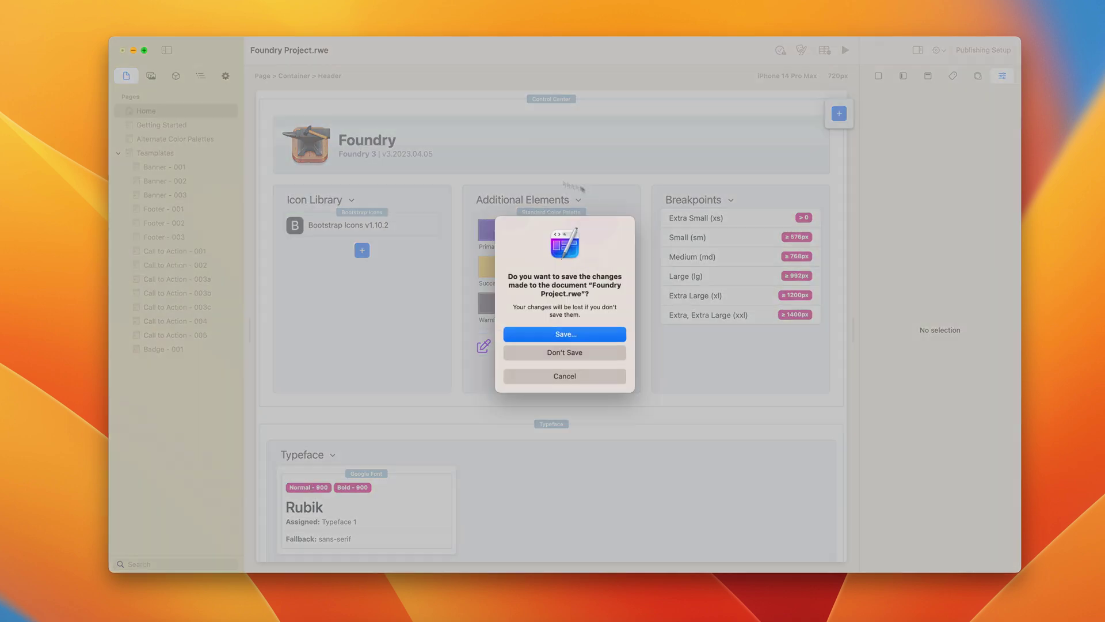
pyautogui.click(592, 351)
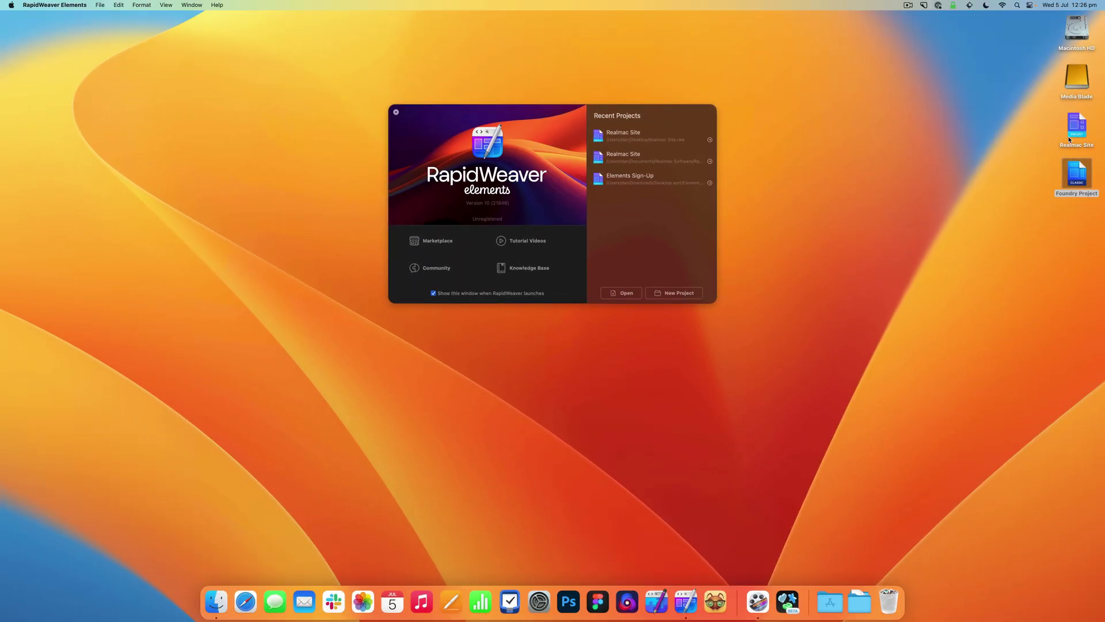
pyautogui.doubleClick(1077, 125)
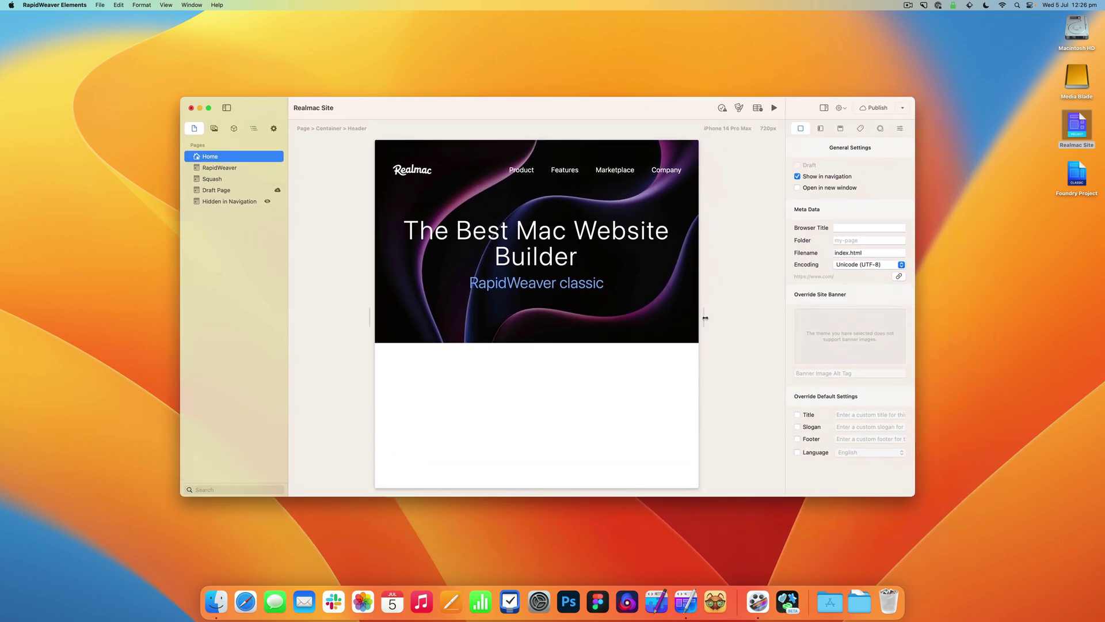
pyautogui.click(704, 317)
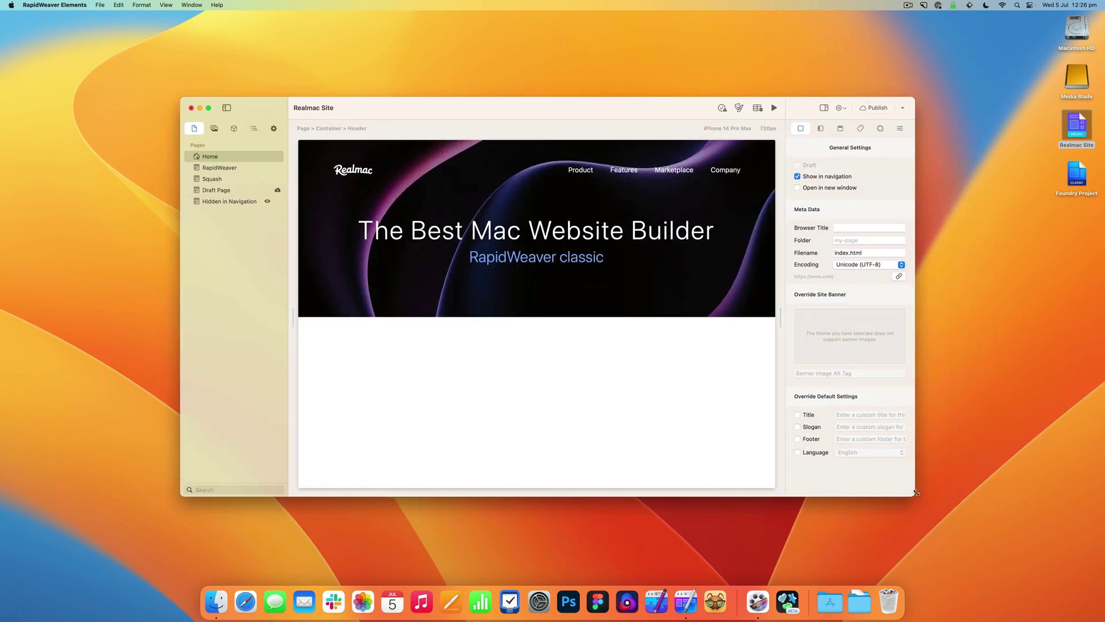
pyautogui.moveTo(916, 493); pyautogui.dragTo(949, 552)
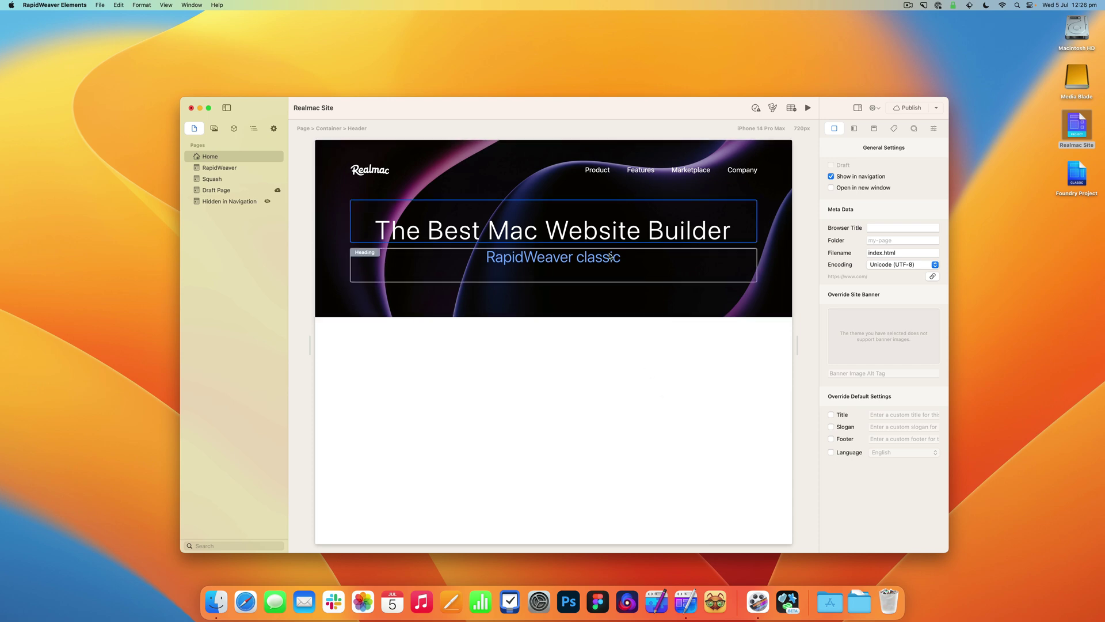
pyautogui.moveTo(798, 336); pyautogui.dragTo(795, 340)
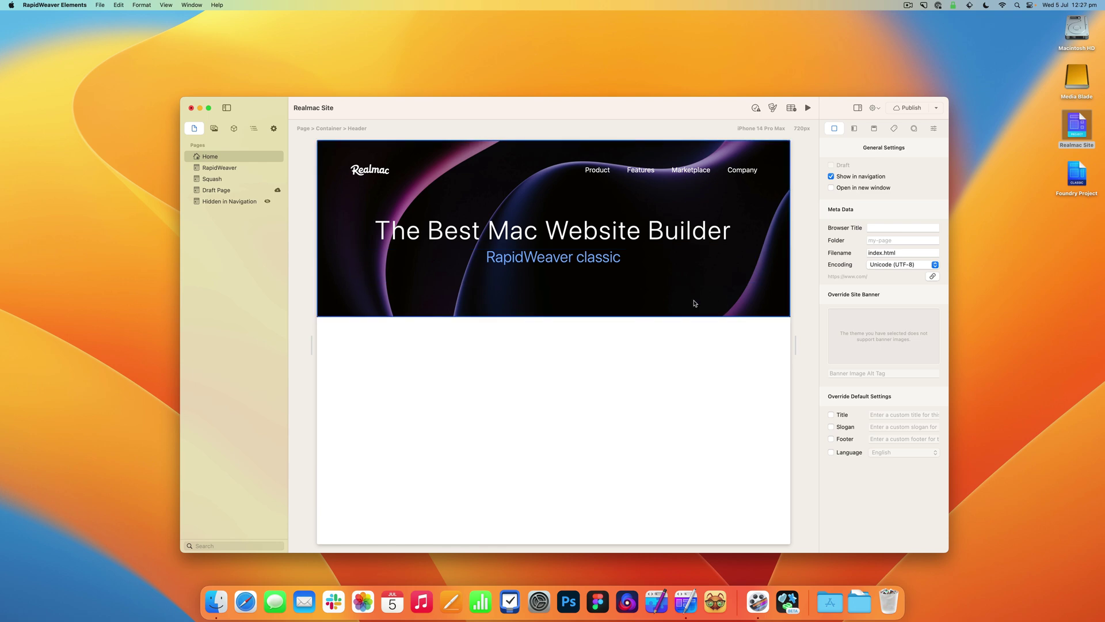